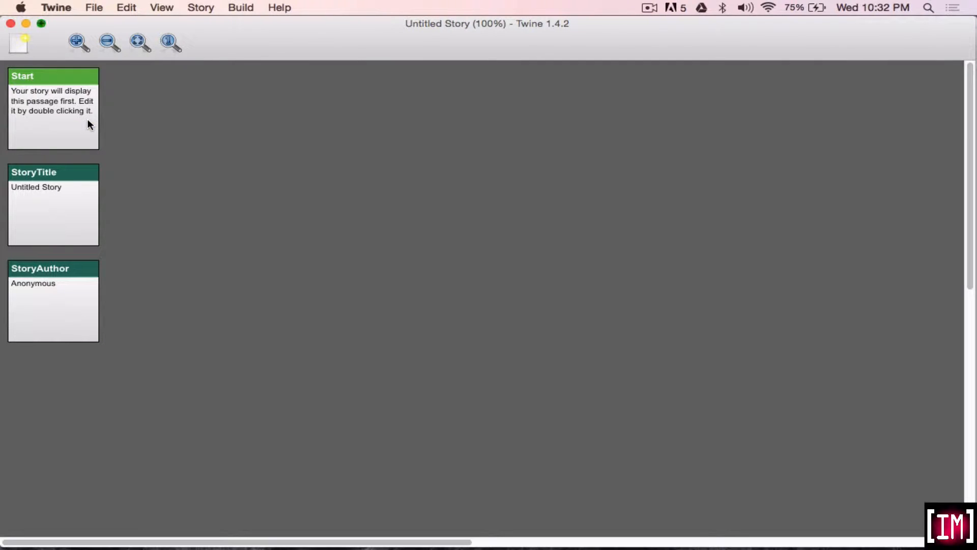
Replace the Start passage's placeholder text with "You have just woken up. You are hungry and thirsty.".
double_click(55, 101)
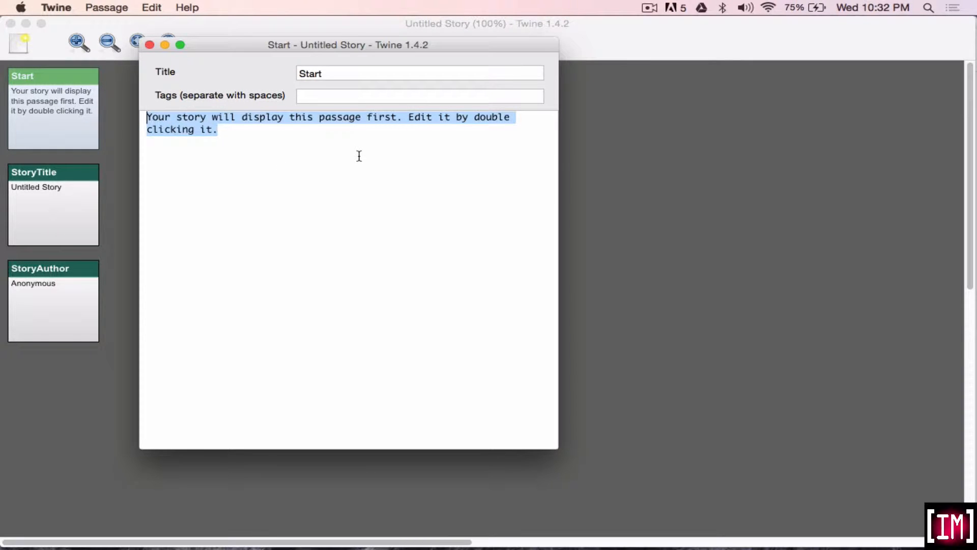
text(You )
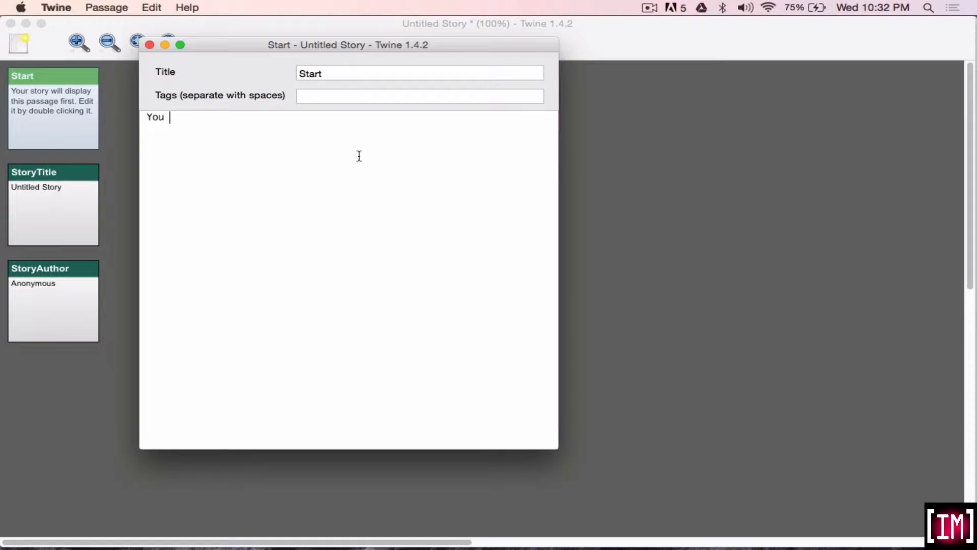
text(have just woken )
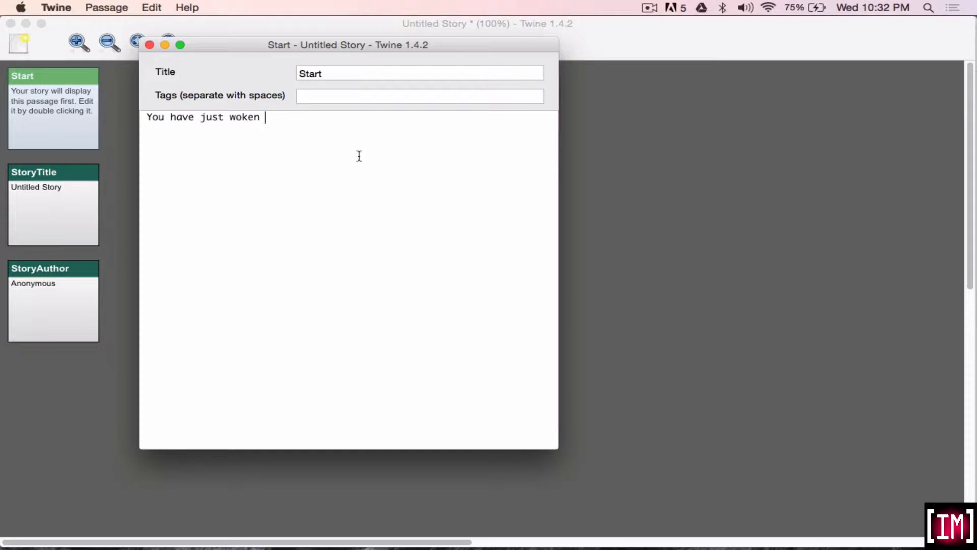
text(up.)
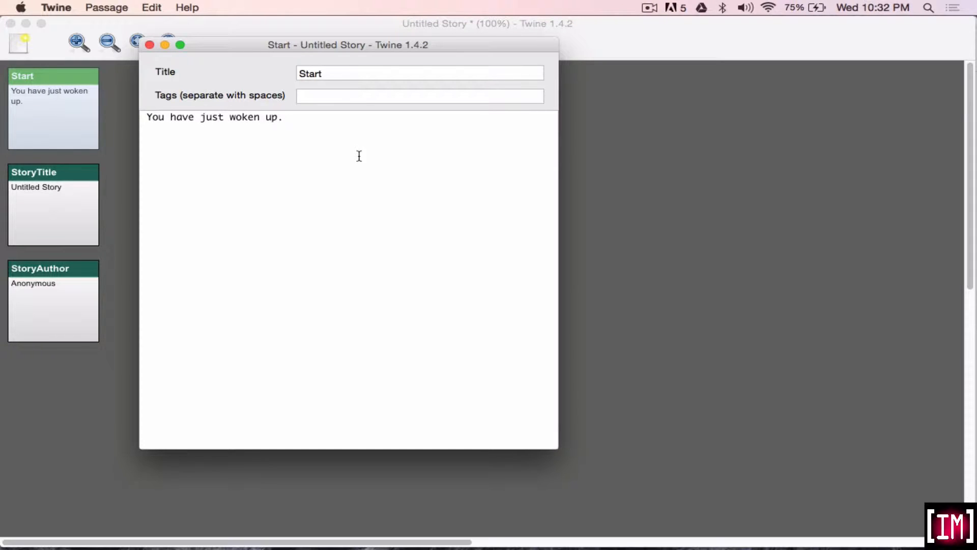
text( You are hungry and )
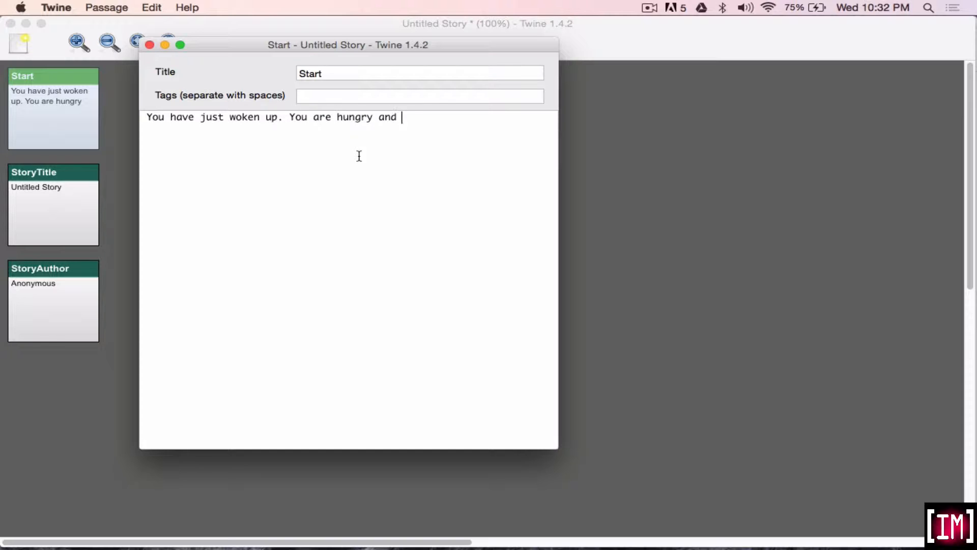
text(thirsty.)
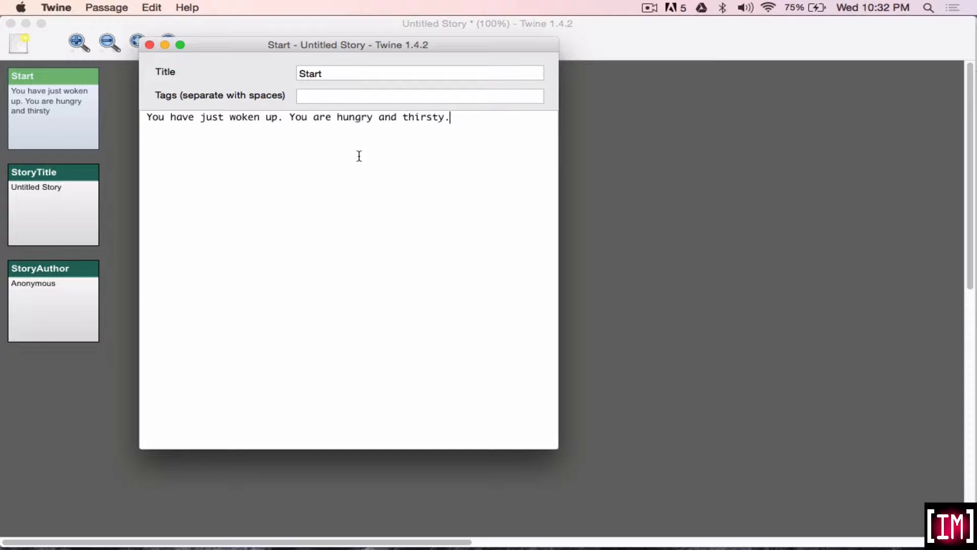
Add the link [[grab some breakfast]] on a new line below the Start passage's text.
key(Return)
text([[)
text(grab some breakfats)
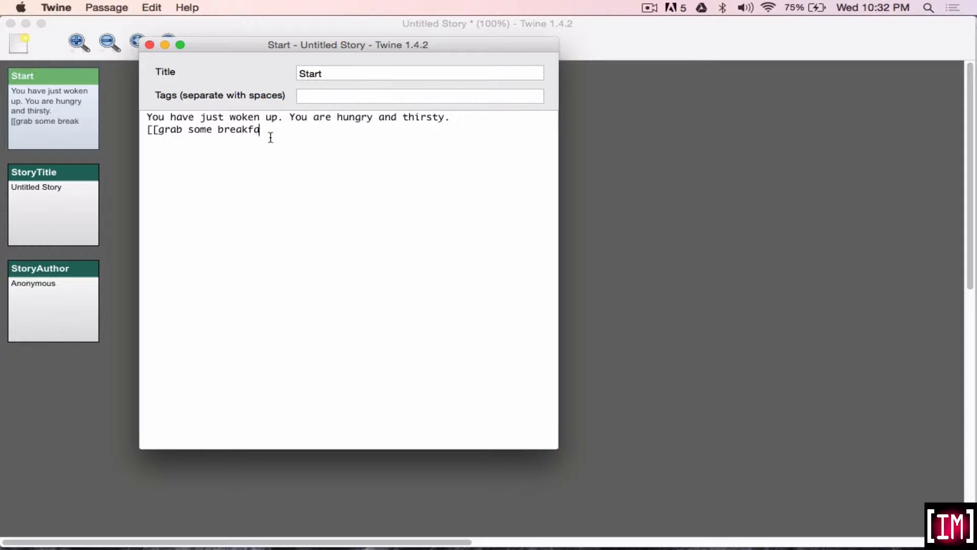
key(BackSpace)
key(BackSpace)
text(st]])
Add the link [[get a glass of water]] on the next line, and close the Start passage with both missing passages created.
key(Return)
text([[get a cl)
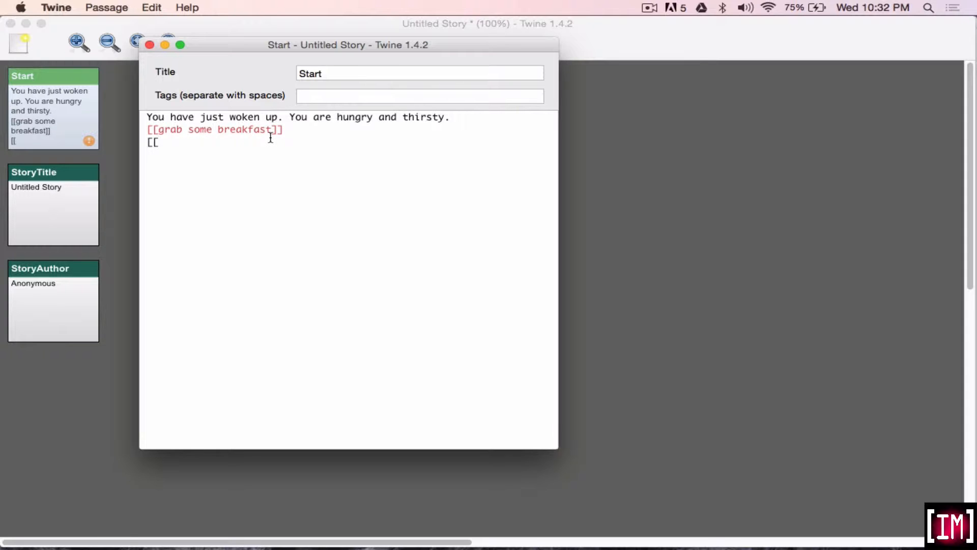
key(BackSpace)
key(BackSpace)
text(glass of water]])
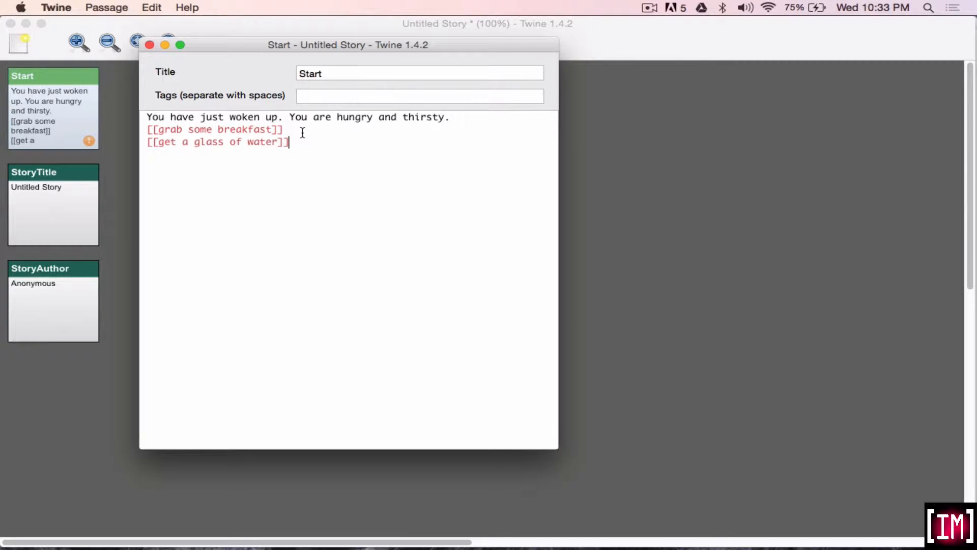
click(149, 46)
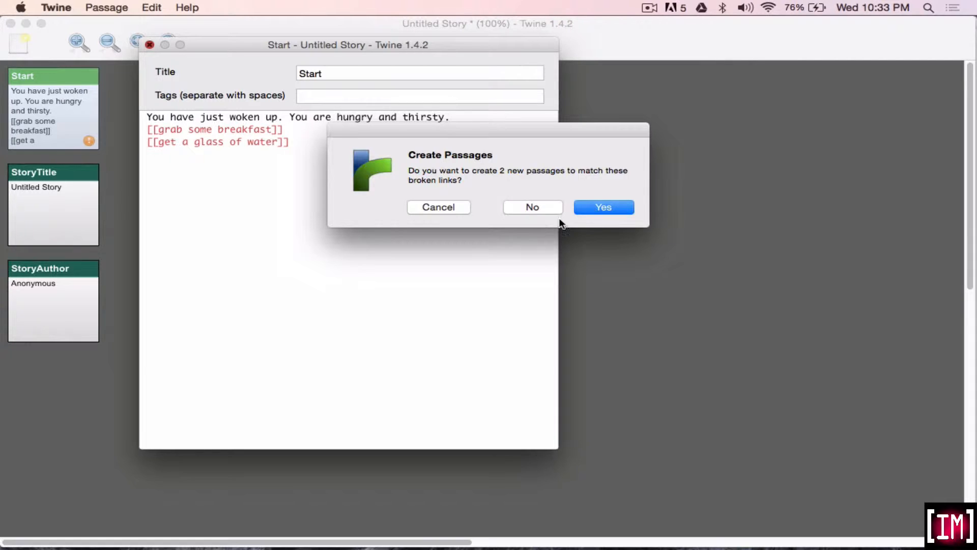
click(600, 210)
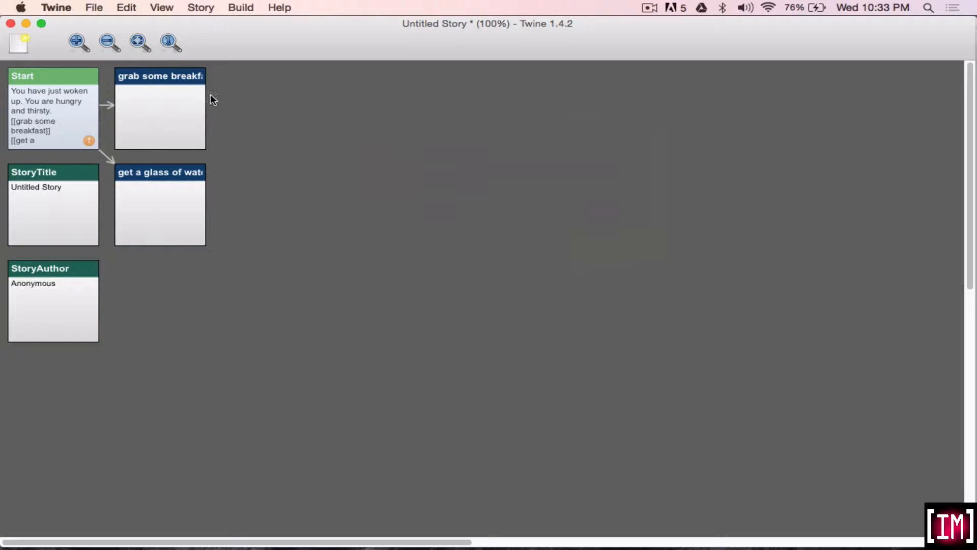
Change the Start links to [[grab some breakfast|breakfast]] and [[get a glass of water|water]], and create the two matching passages on closing.
double_click(74, 113)
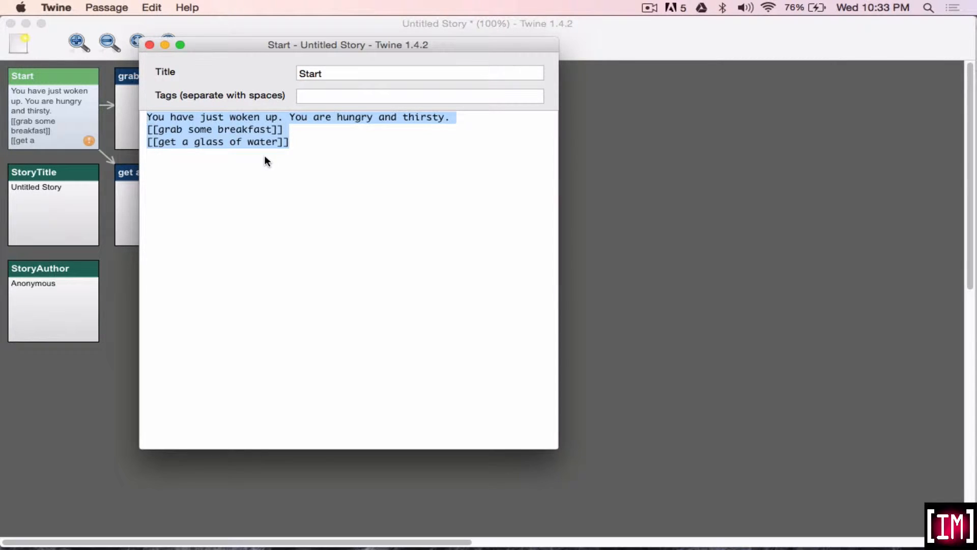
click(268, 135)
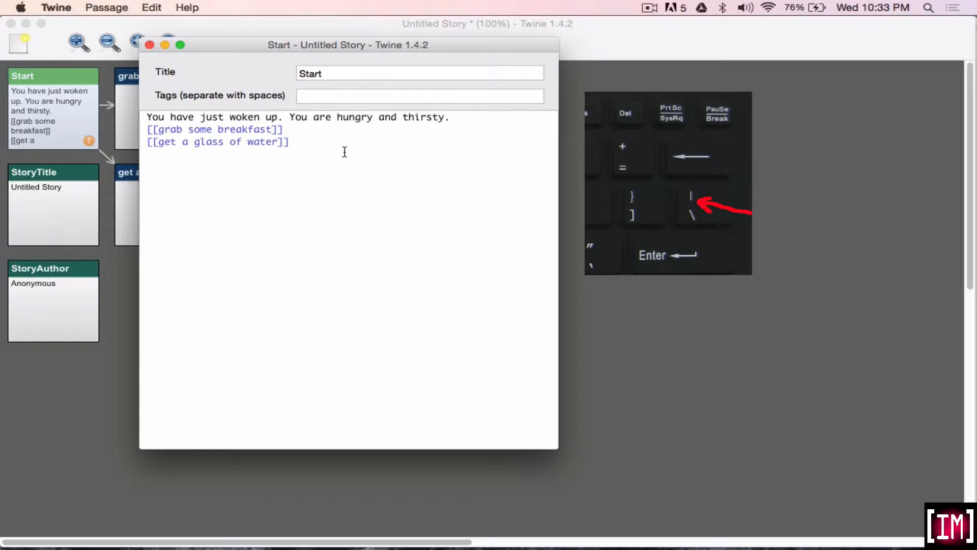
text(|breakfast)
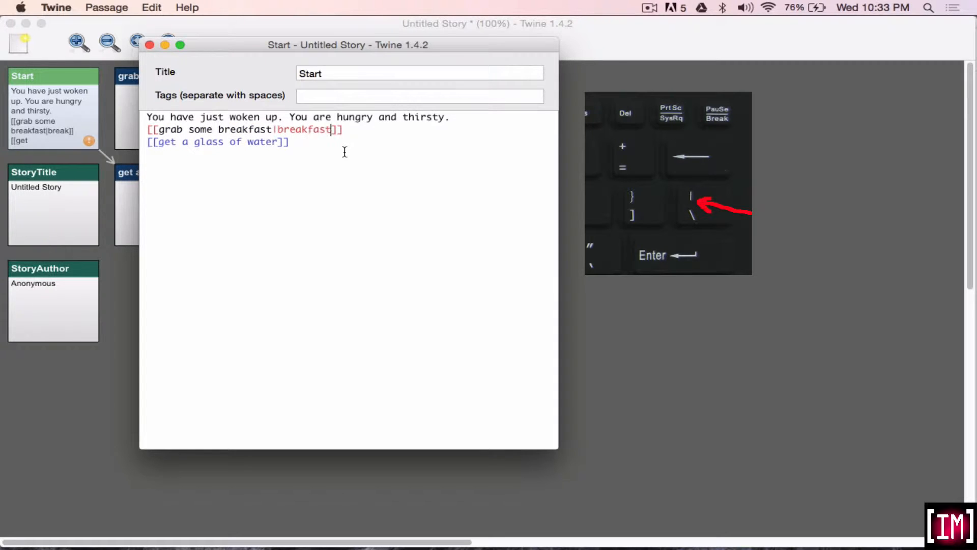
click(280, 141)
text(|water)
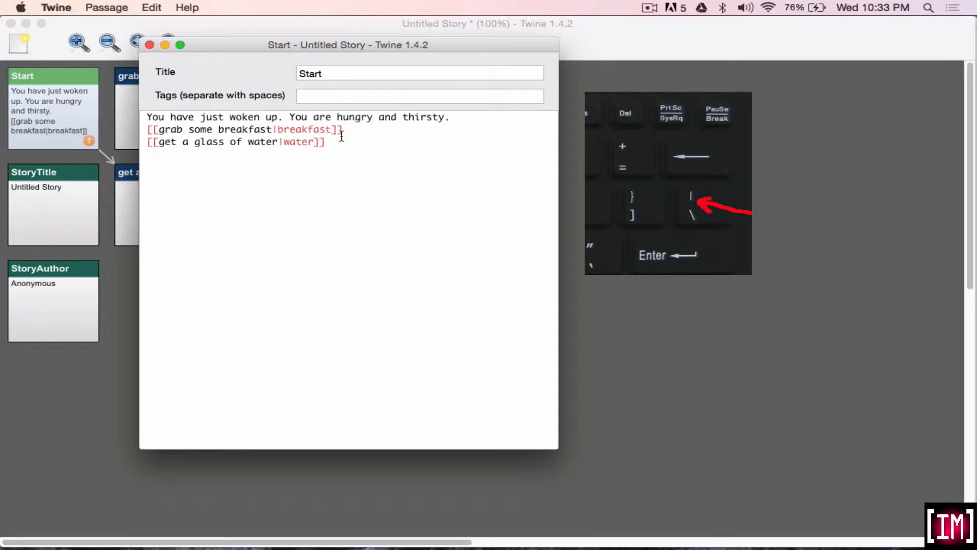
click(345, 162)
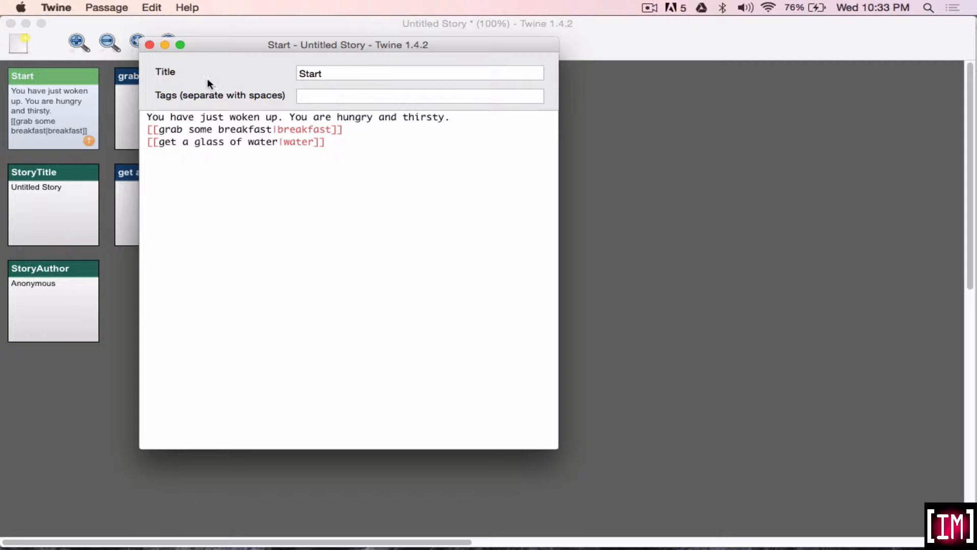
click(149, 46)
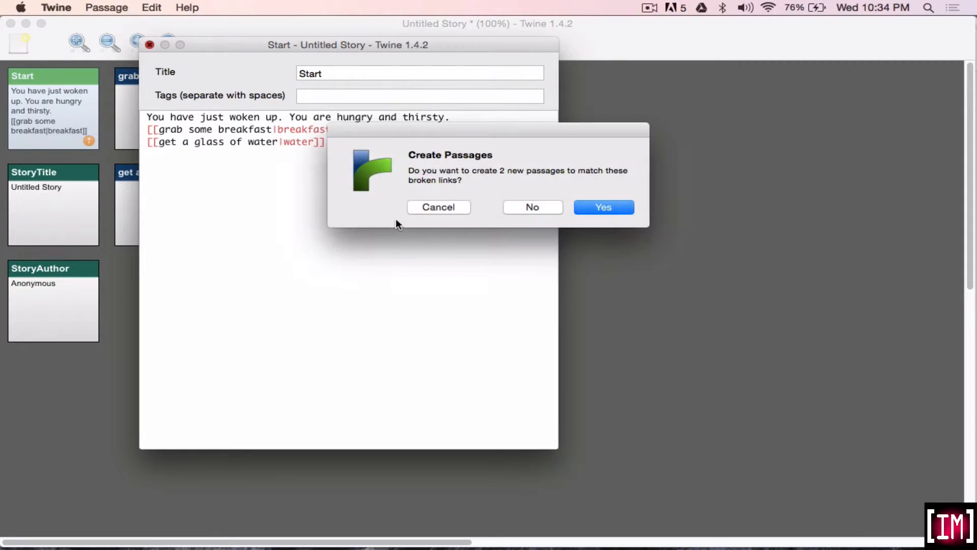
click(589, 207)
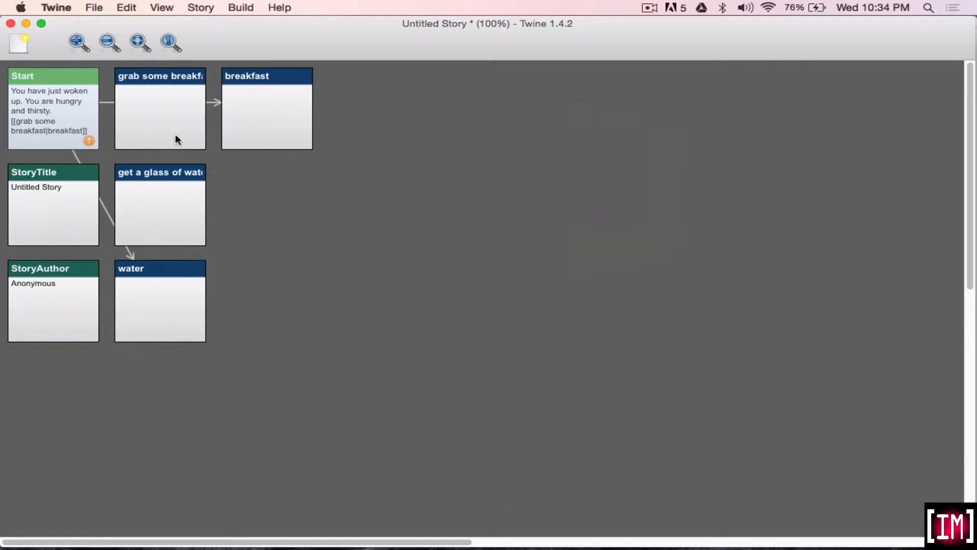
Move the unlinked "grab some breakfast" and "get a glass of water" passages aside and place the water passage directly below breakfast.
click(169, 116)
drag(170, 117, 490, 212)
drag(158, 198, 371, 199)
drag(165, 289, 270, 196)
Delete the unlinked "get a glass of water" and "grab some breakfast" passages from the story map.
click(375, 212)
right_click(375, 212)
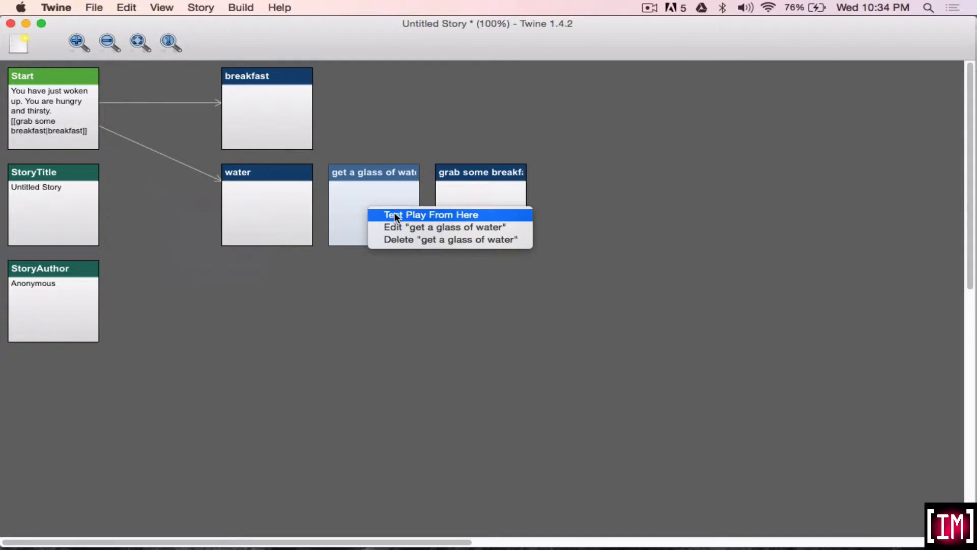
click(398, 239)
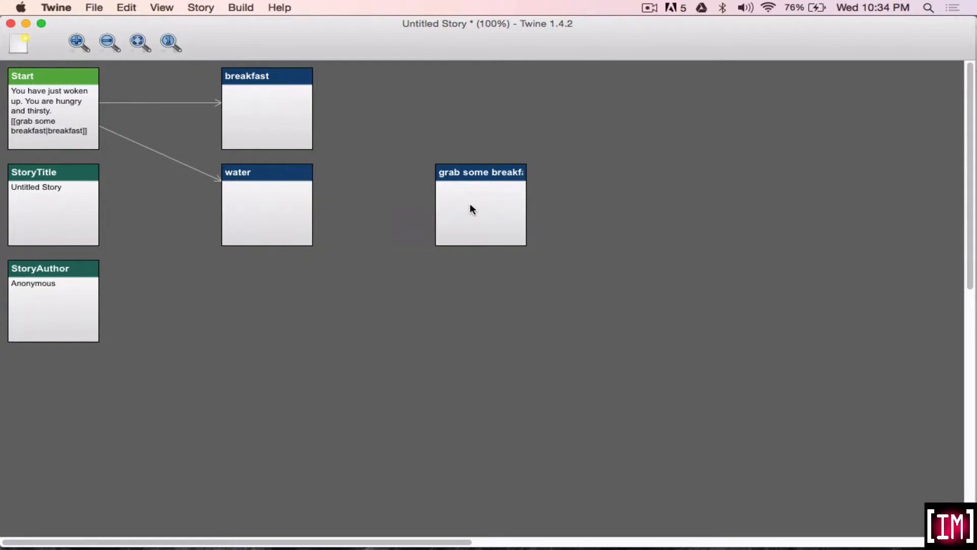
right_click(470, 203)
click(514, 229)
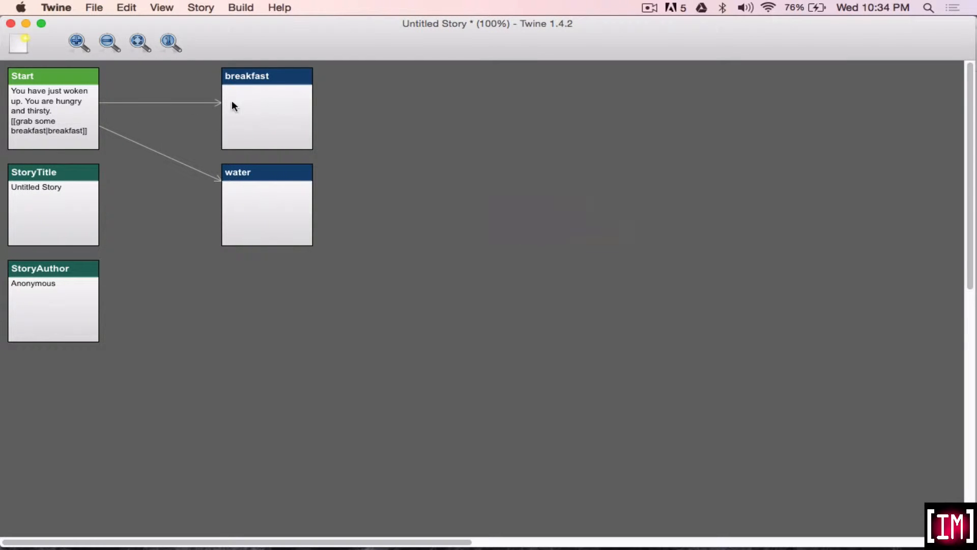
Open the breakfast passage and write "you have just had some breakfast" as its first line.
click(267, 112)
double_click(267, 112)
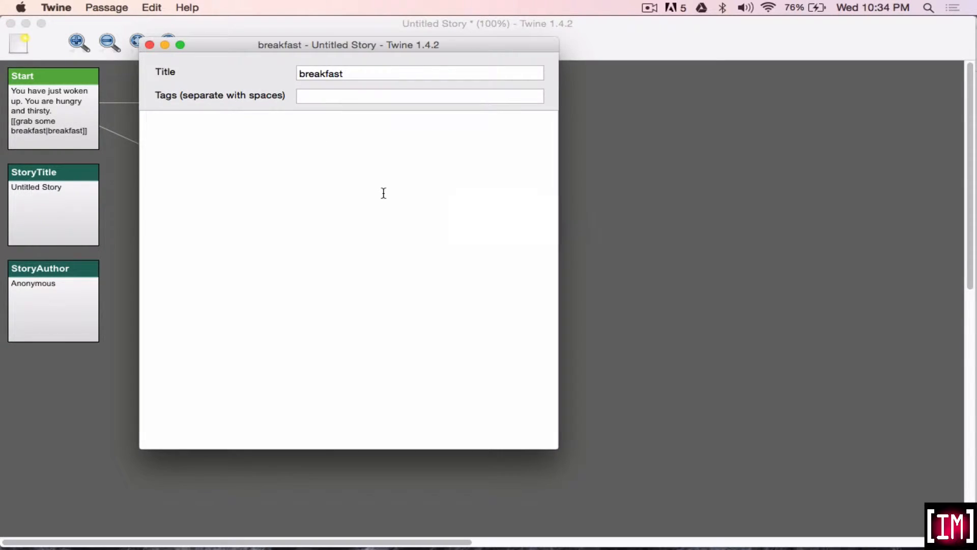
text(youh)
text(have just )
text(had some)
key(BackSpace)
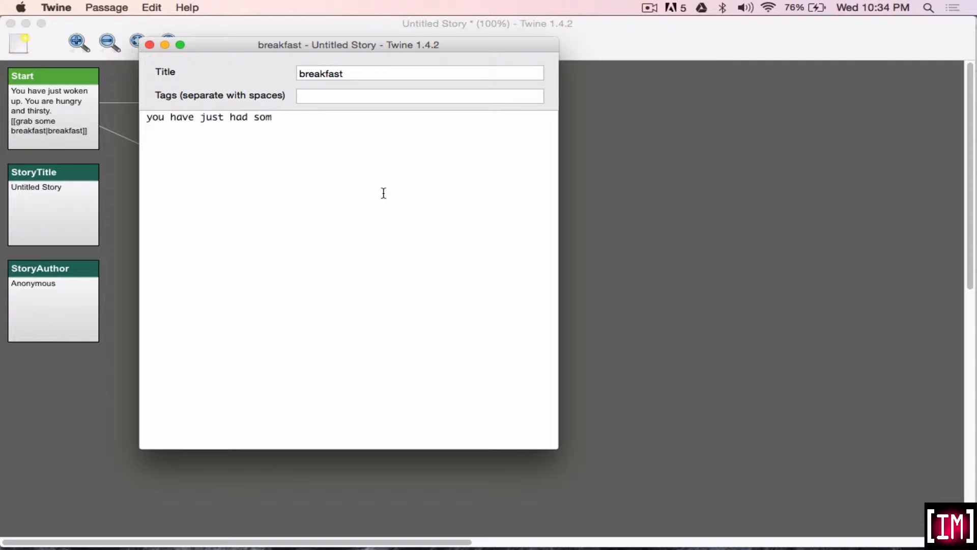
text(e breakfast)
Add a second line to the breakfast passage reading "what would you like to do next?".
key(Return)
text(what)
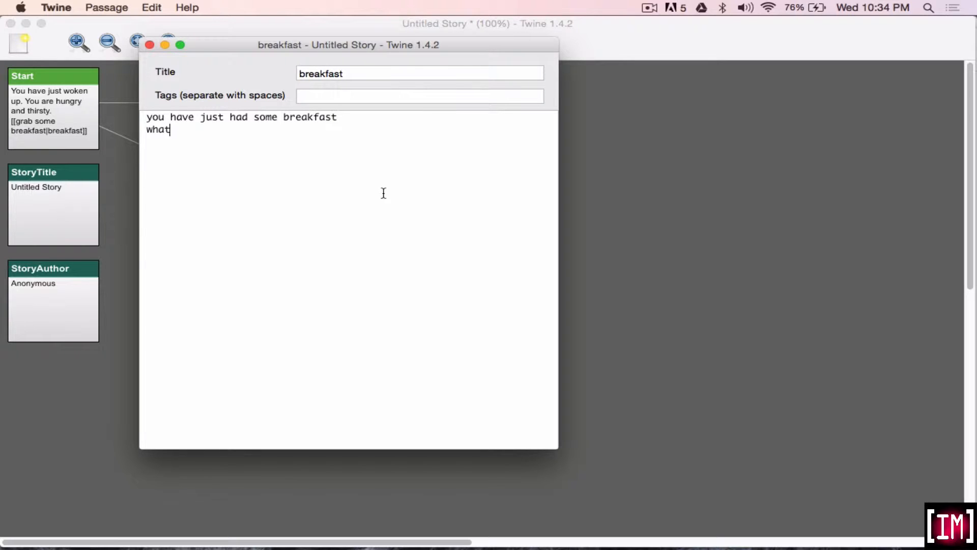
text( would you like to do ne)
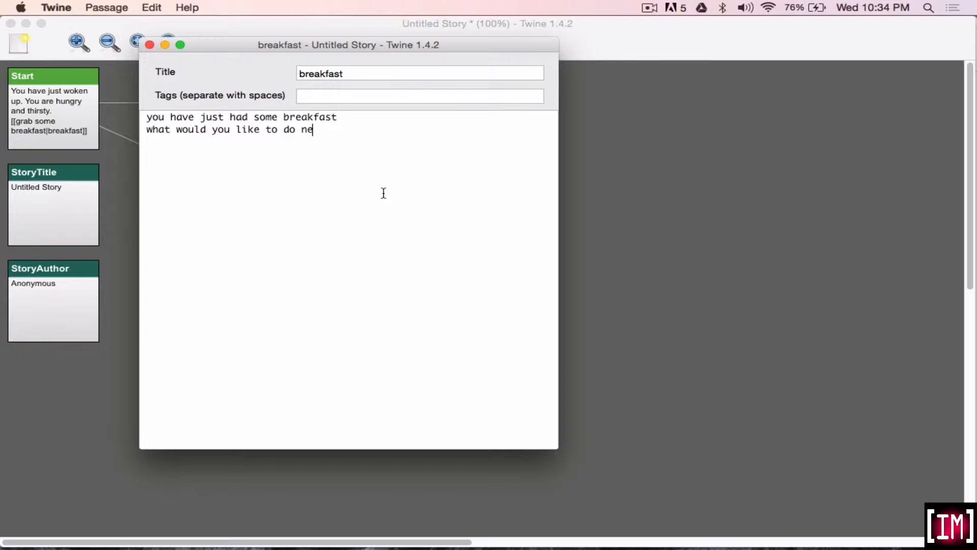
text(xt?)
Add the link [[go for a walk|walk]] on a new line below the question in the breakfast passage.
key(Return)
text([[go for a)
text(walk)
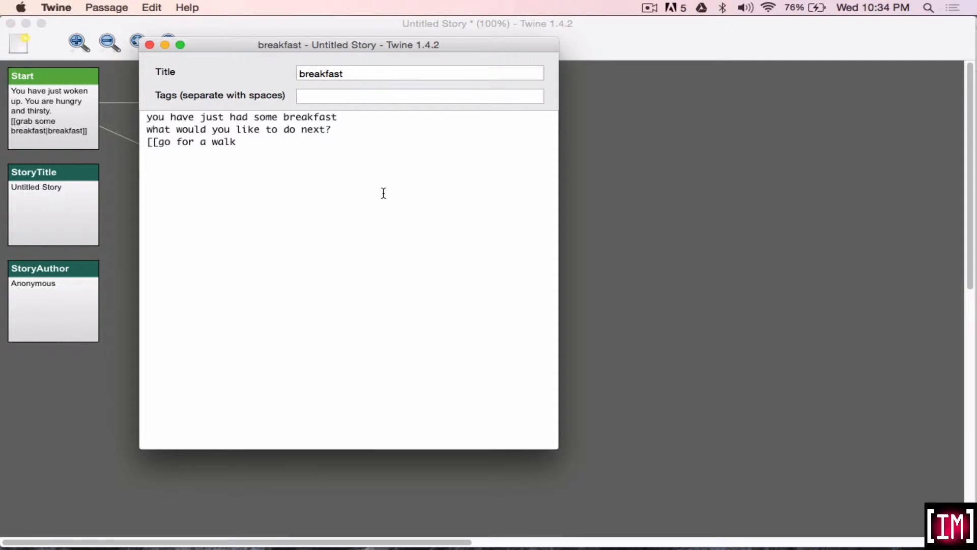
text( ||walk]])
Add the link [[go for a run|run]] on the next line, and close the breakfast passage with the walk and run passages created.
key(Return)
text([[)
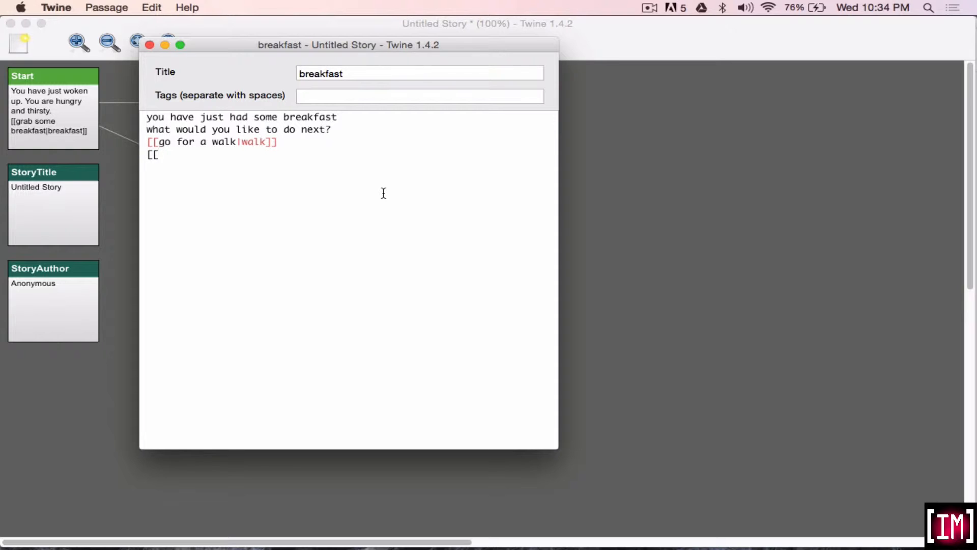
text(go for a run|run]])
click(149, 45)
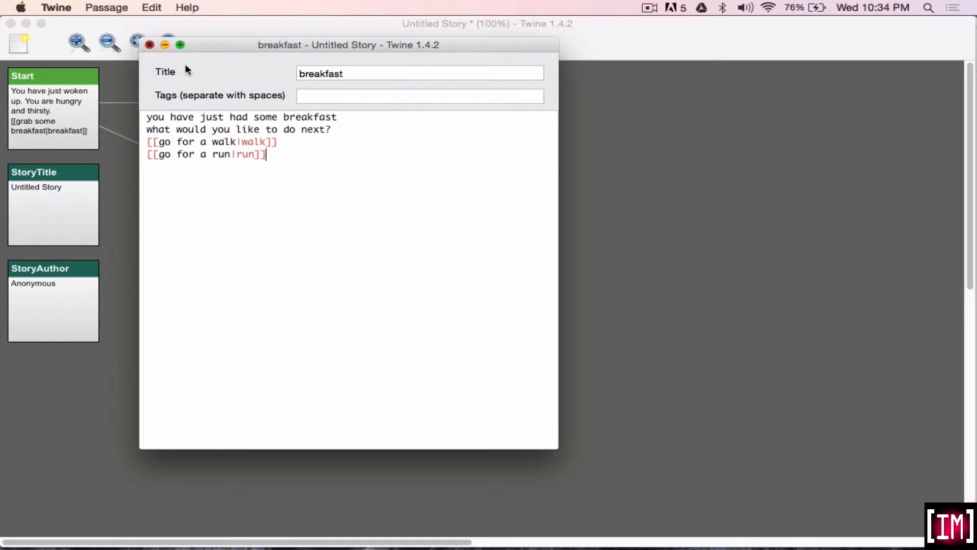
click(603, 208)
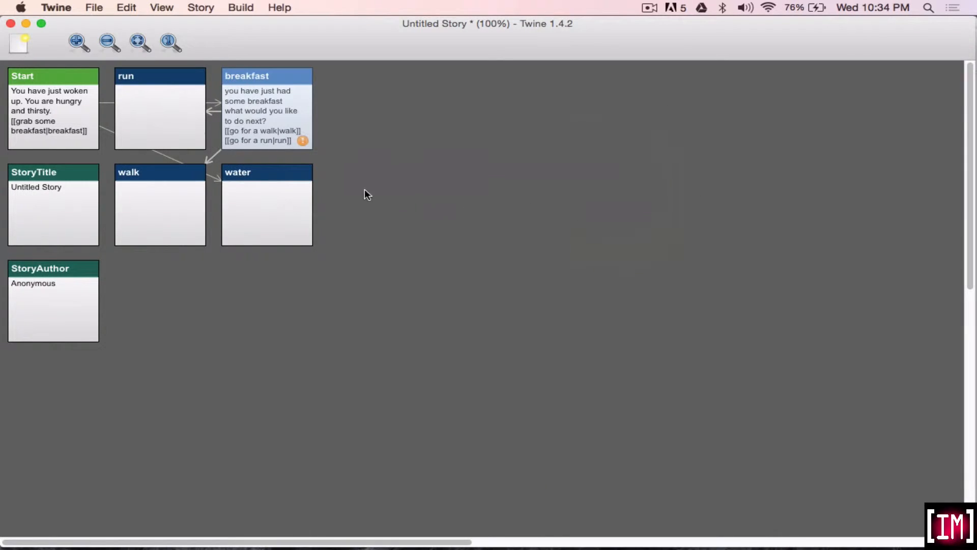
Place the run passage beside breakfast and the walk passage beside water, and apply Clean Up Passages to the map.
drag(158, 121, 383, 123)
drag(186, 203, 392, 201)
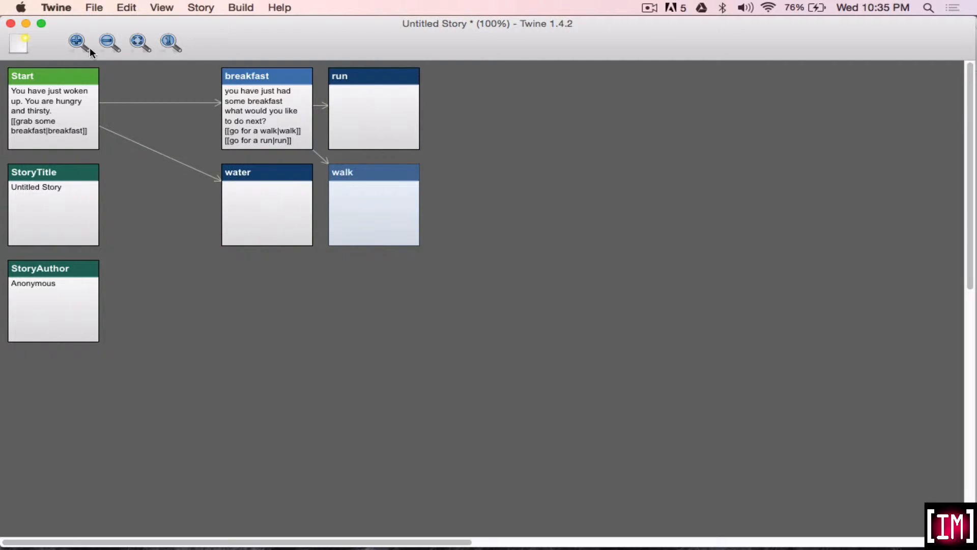
click(176, 8)
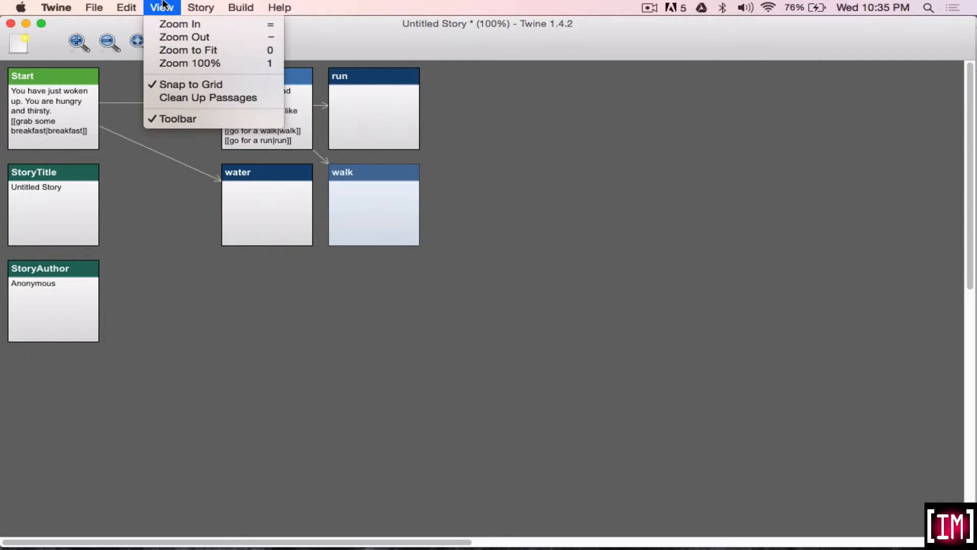
click(182, 97)
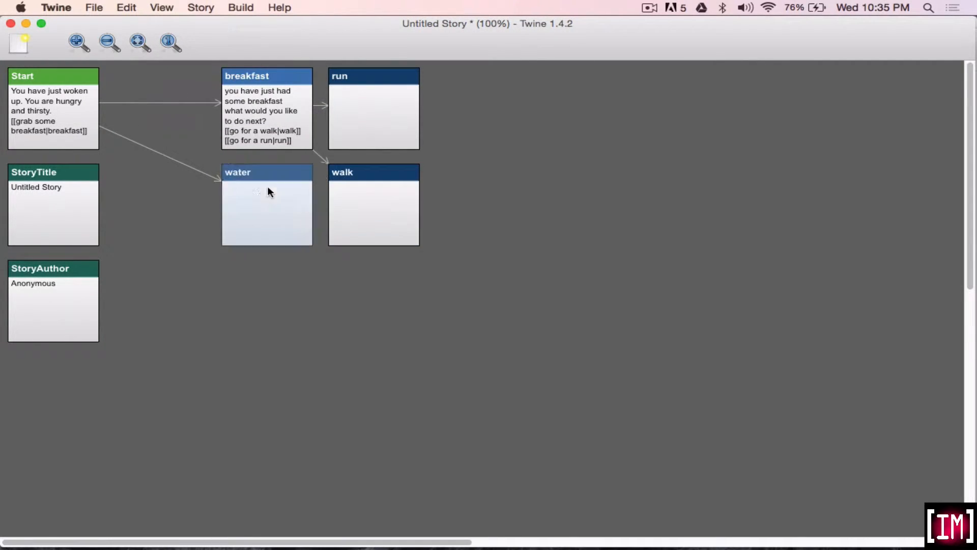
Move the water passage down one row and the walk passage far from the others, and try Clean Up Passages on them.
drag(268, 190, 269, 287)
drag(359, 231, 680, 233)
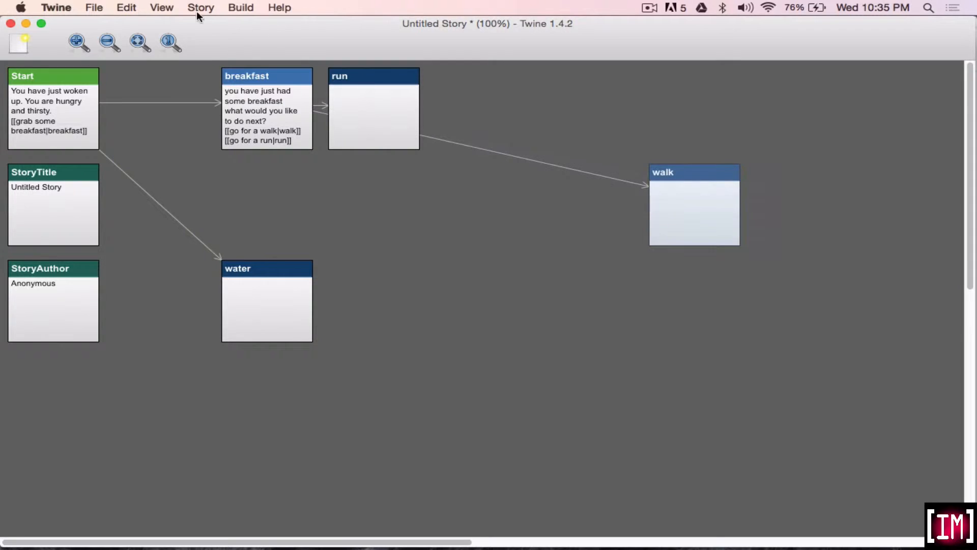
click(162, 7)
click(185, 98)
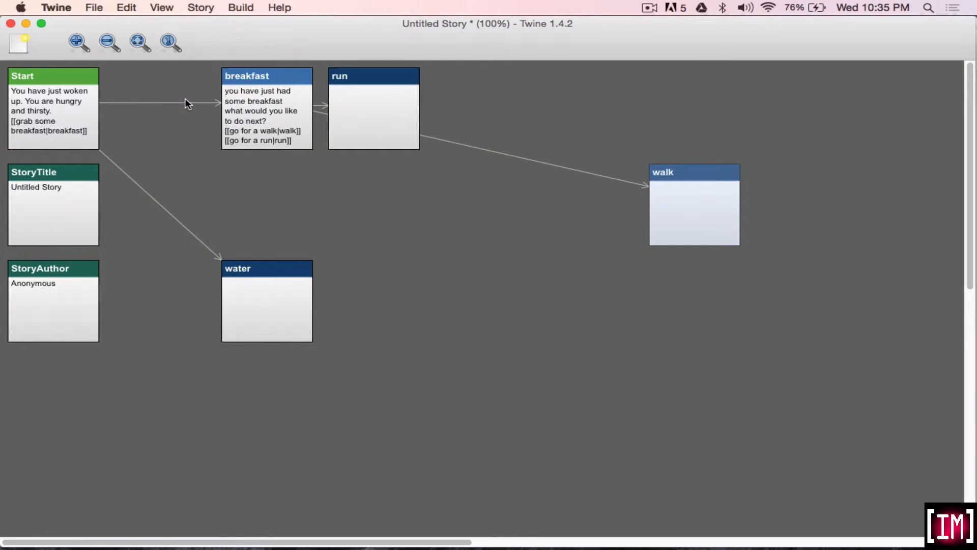
Turn off Snap to Grid for the story map.
click(159, 6)
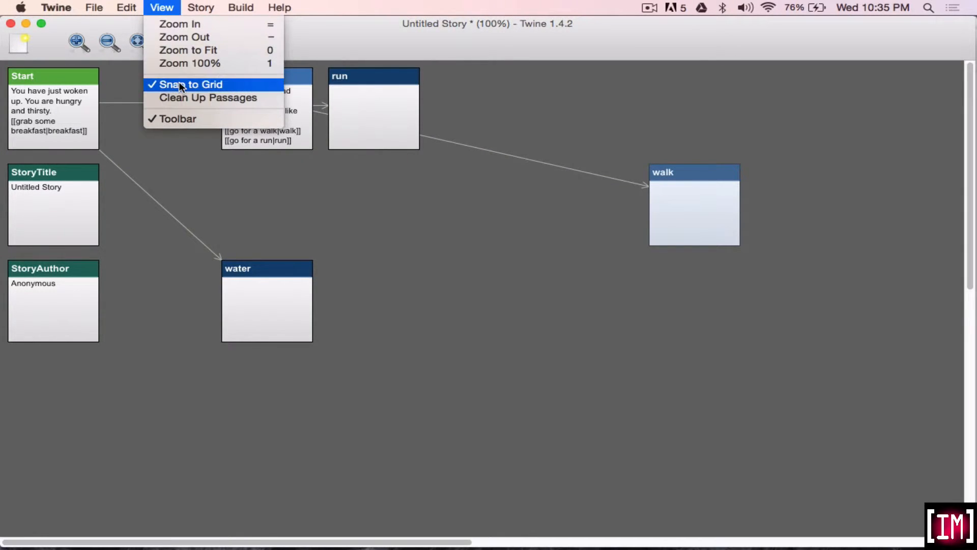
click(210, 84)
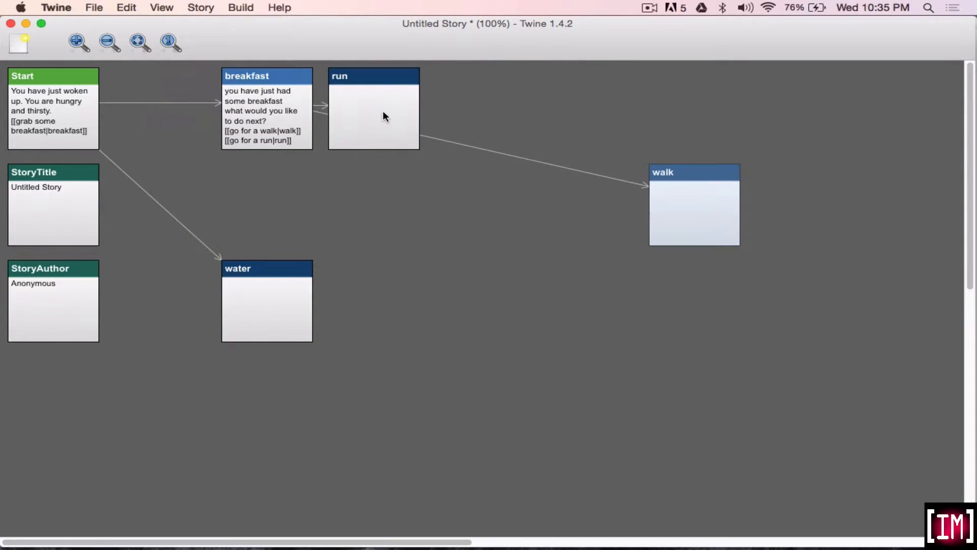
Move the run passage below breakfast and the water passage beside StoryTitle, and apply Clean Up Passages to the map.
drag(383, 111, 414, 236)
drag(209, 229, 191, 192)
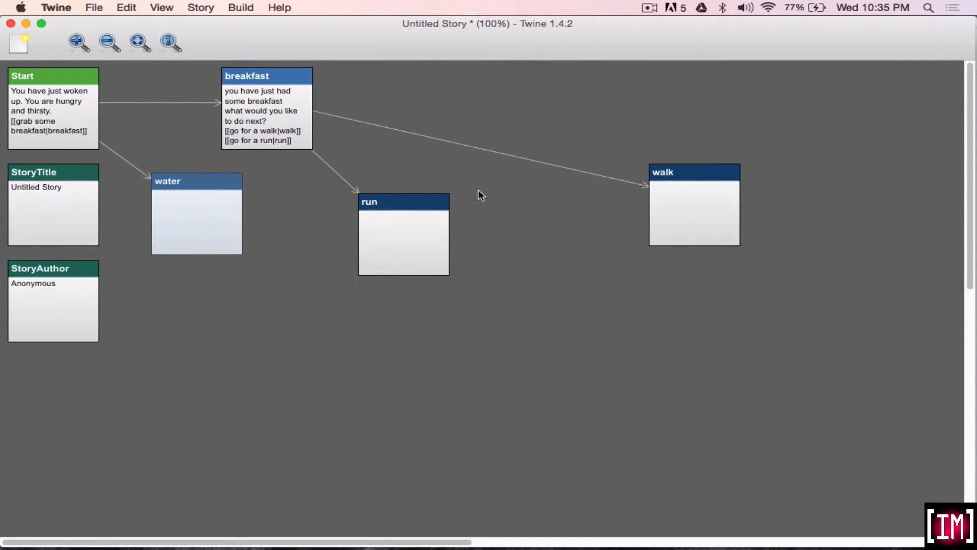
drag(686, 179, 444, 131)
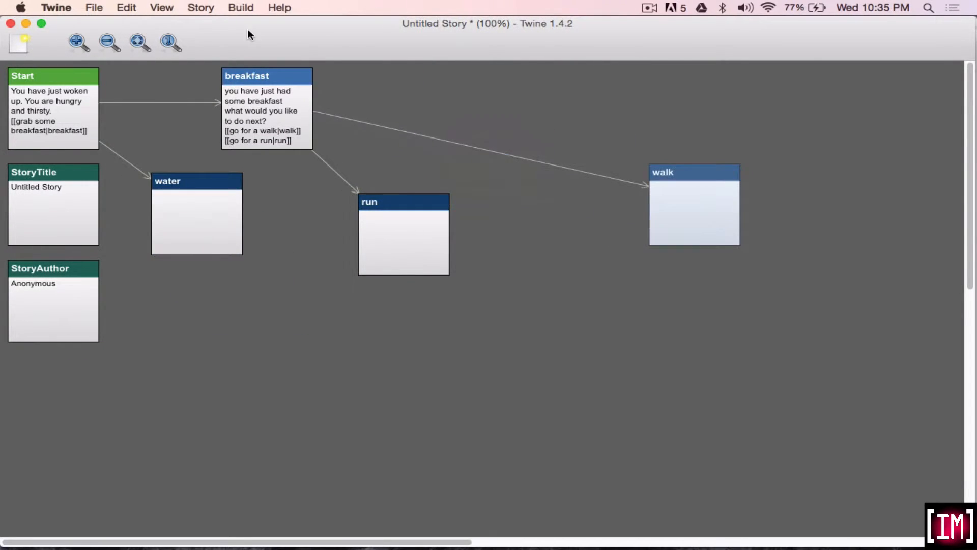
click(162, 7)
click(184, 98)
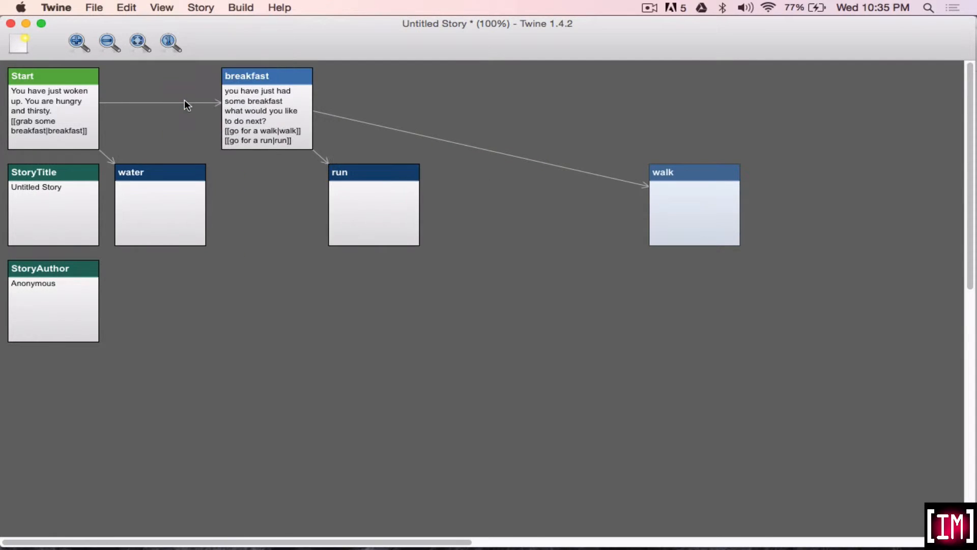
Place the breakfast passage beside Start, the walk passage to the right of breakfast, and the run passage below walk.
drag(291, 142, 191, 145)
drag(663, 201, 290, 103)
drag(394, 197, 342, 206)
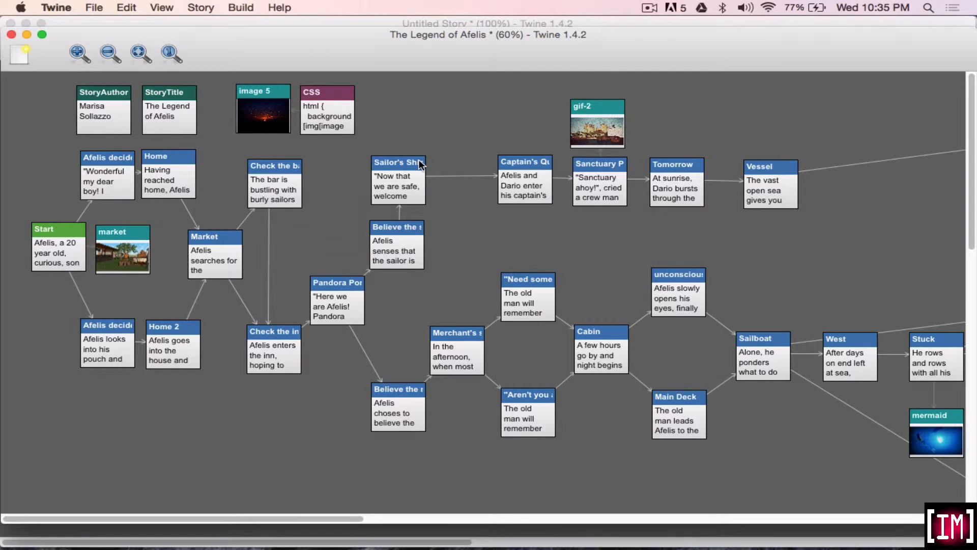
Examine the whole story map of The Legend of Afelis, following its branches and zooming out to 20% for an overview.
scroll(577, 244, right, 15)
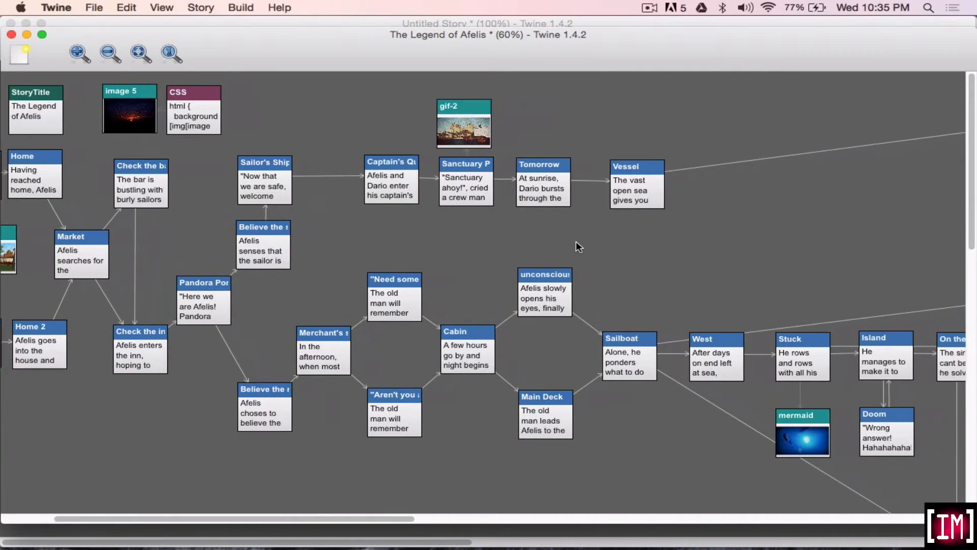
scroll(577, 245, down, 3)
scroll(576, 240, right, 9)
scroll(576, 240, down, 10)
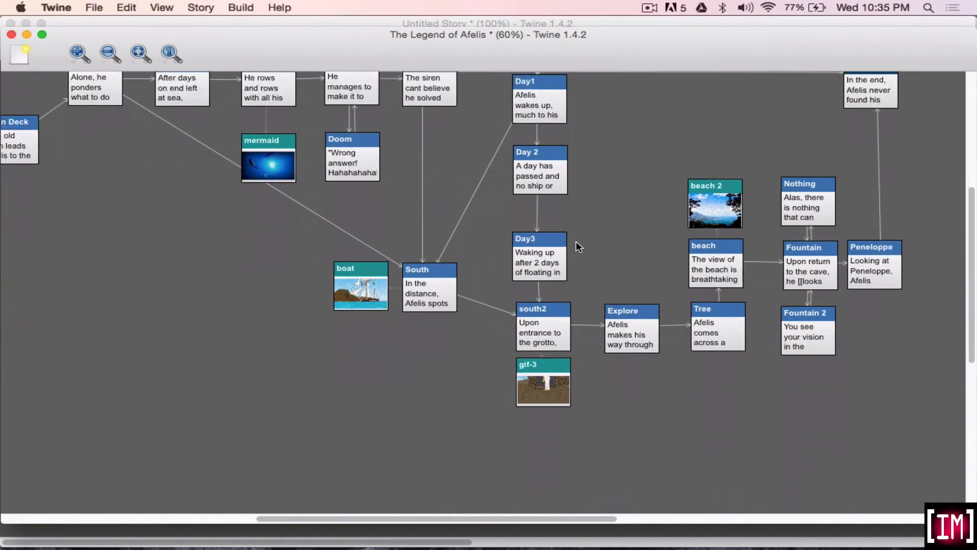
click(135, 54)
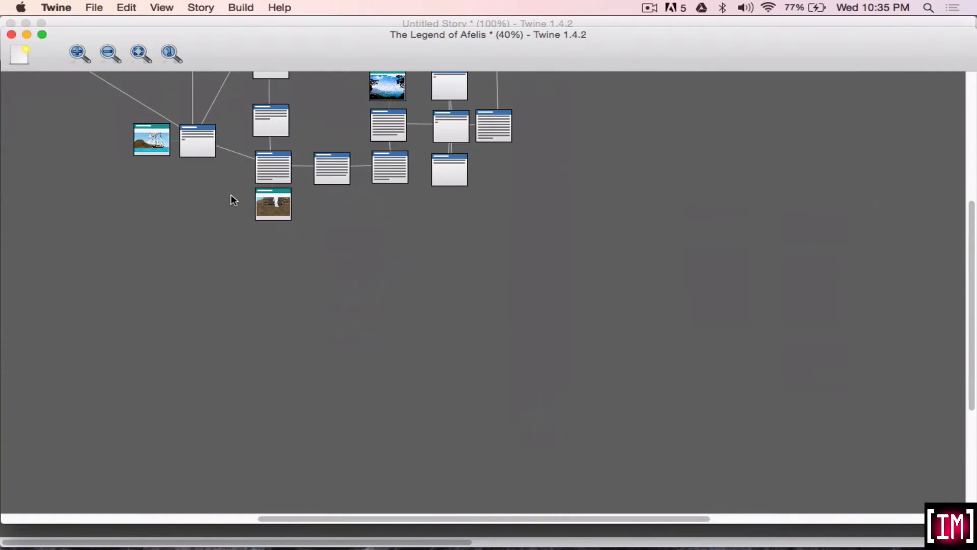
scroll(231, 201, left, 15)
scroll(231, 200, up, 9)
click(113, 56)
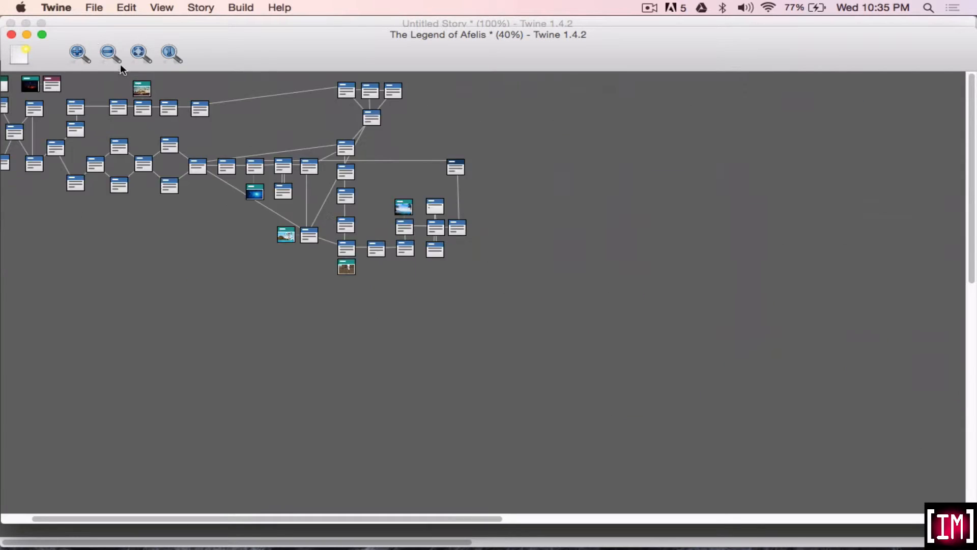
scroll(252, 209, left, 3)
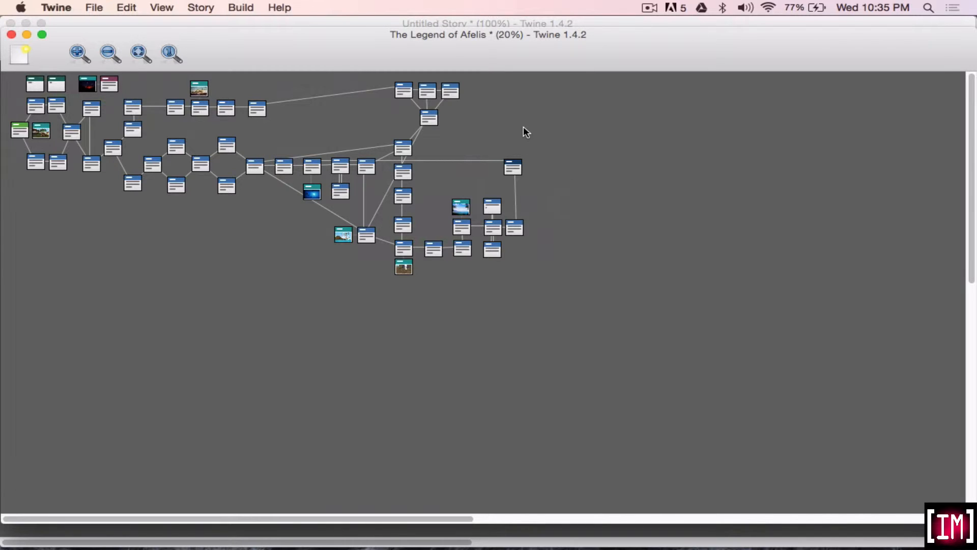
Return to the Untitled Story map and replace the StoryTitle passage text with "waking up".
click(316, 23)
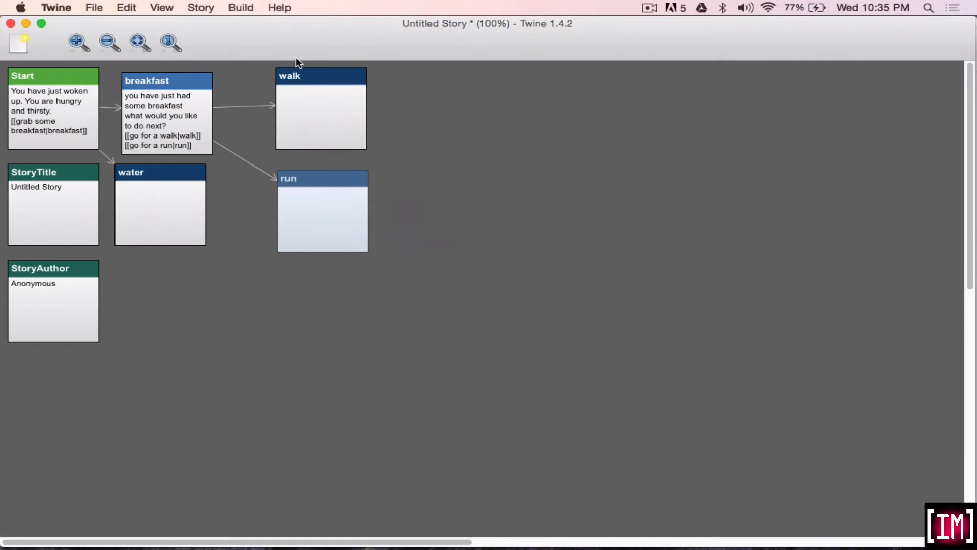
click(408, 249)
double_click(58, 211)
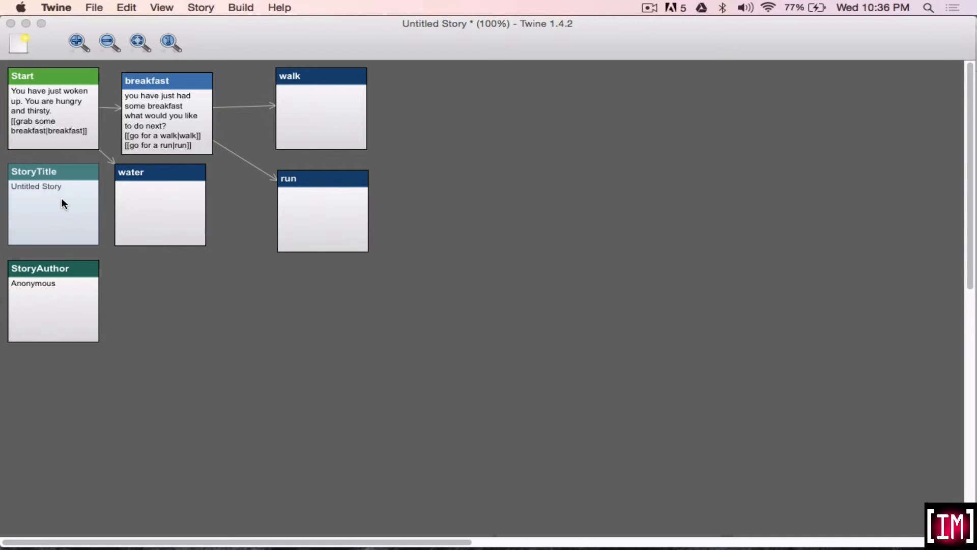
text(waking up)
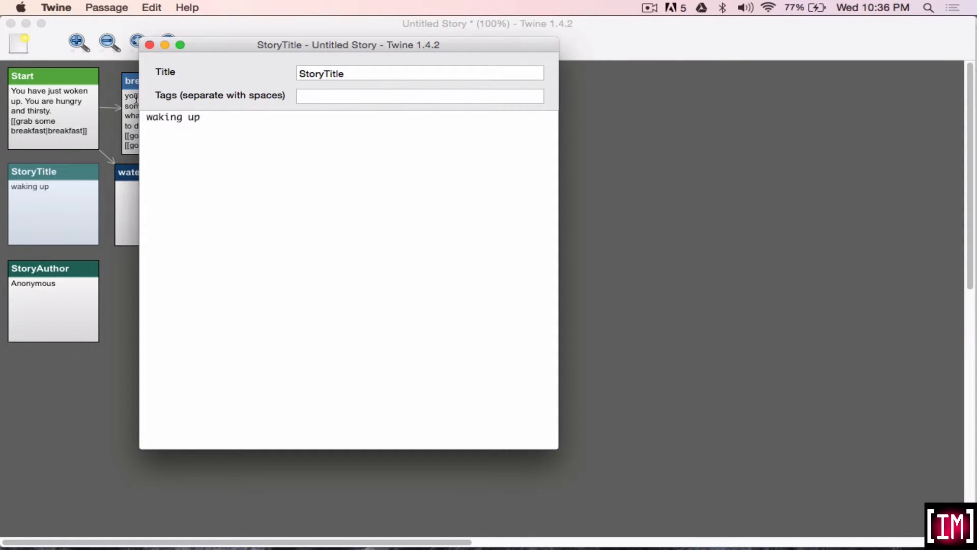
click(149, 45)
Replace the StoryAuthor passage text with "intermedia" and close the passage.
double_click(71, 306)
text(intermedia)
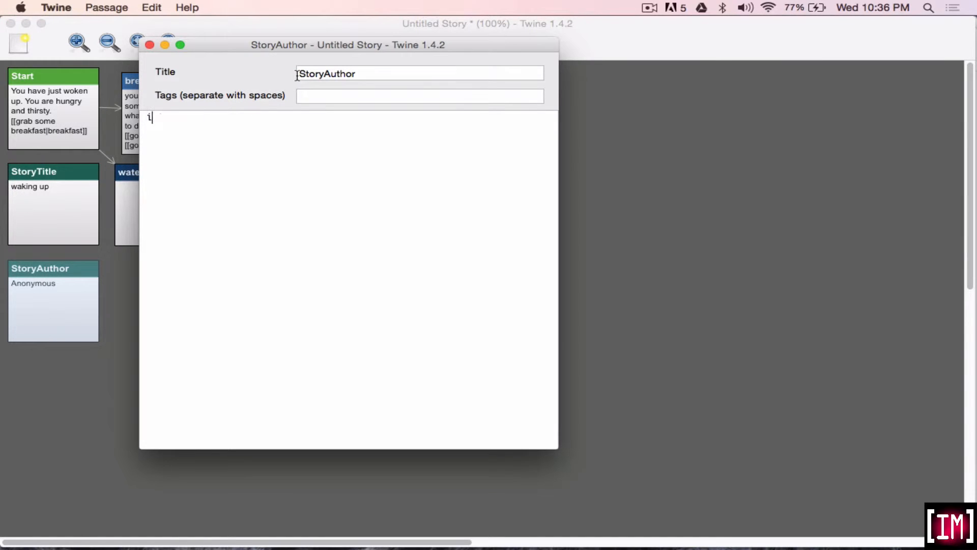
click(148, 44)
click(265, 301)
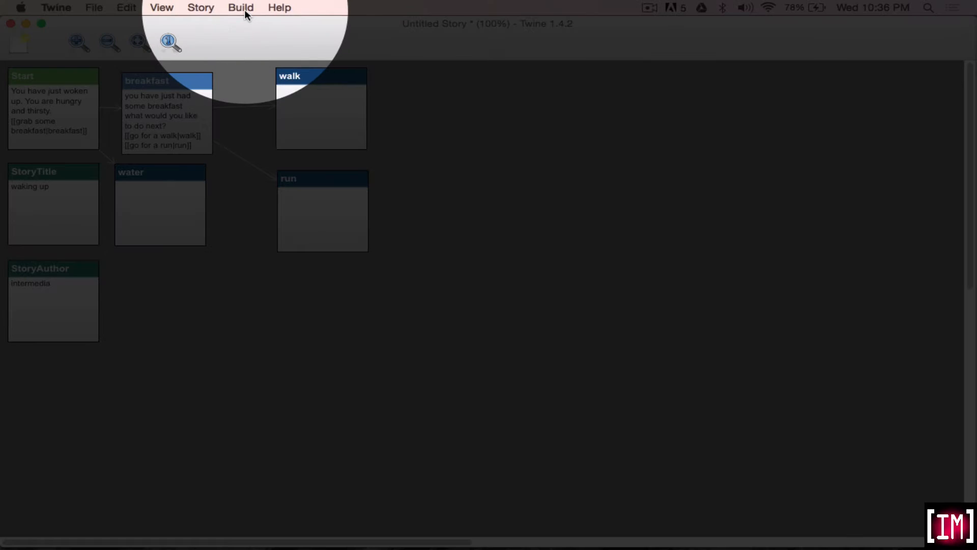
Build the story as "new story", replacing the existing file, and dismiss the browser alert on the page that opens.
click(244, 9)
click(245, 71)
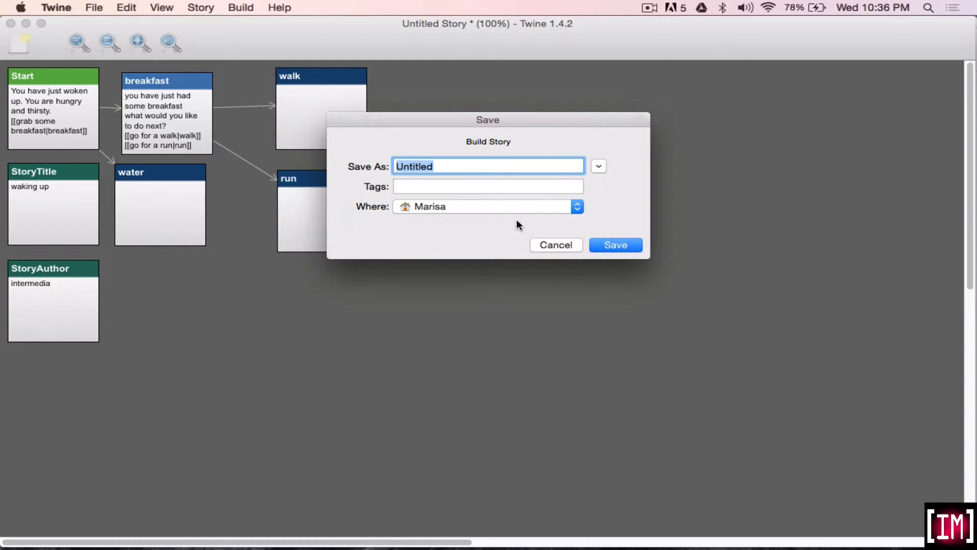
text(new story)
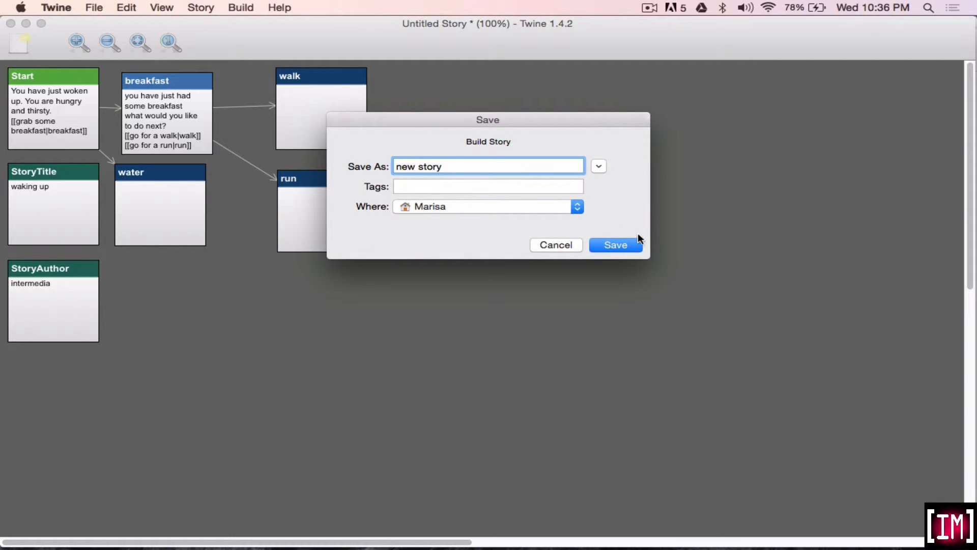
click(626, 243)
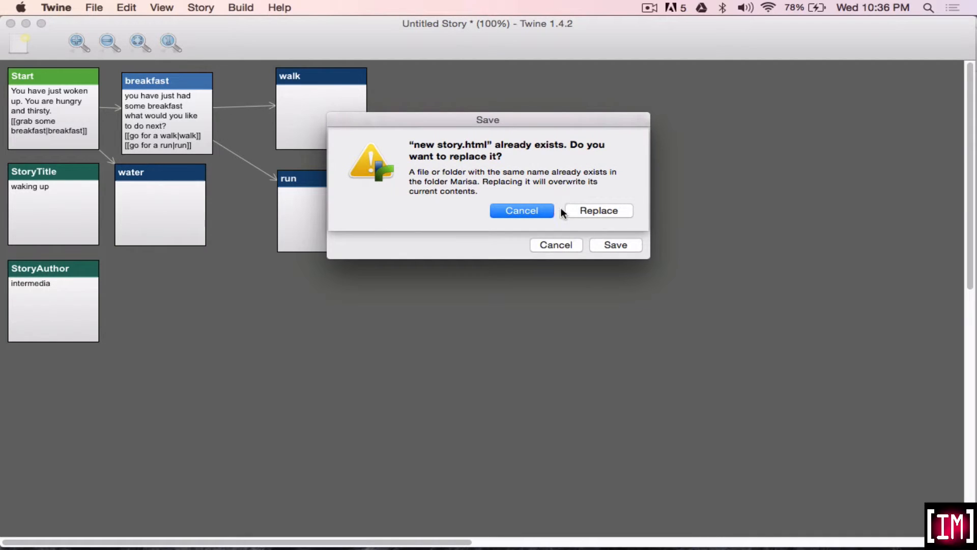
click(599, 210)
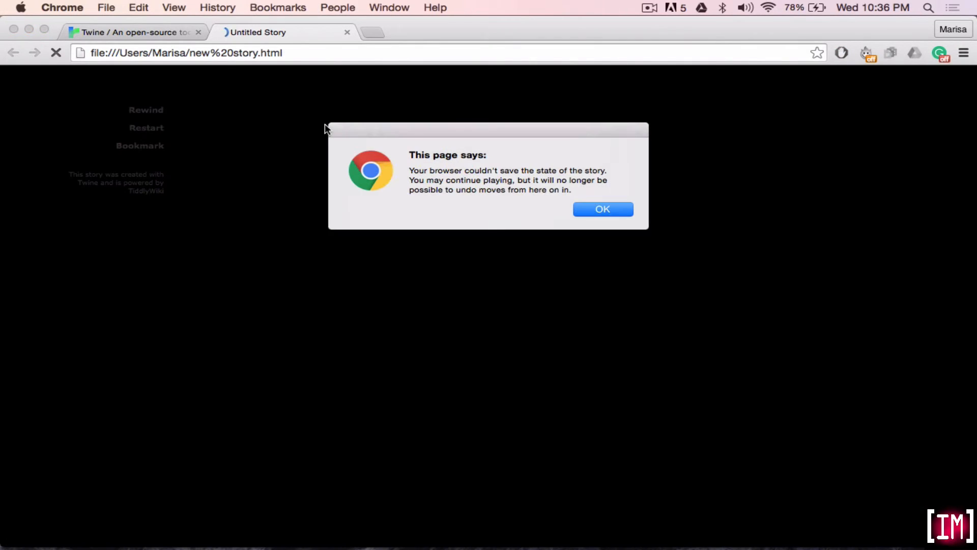
click(608, 210)
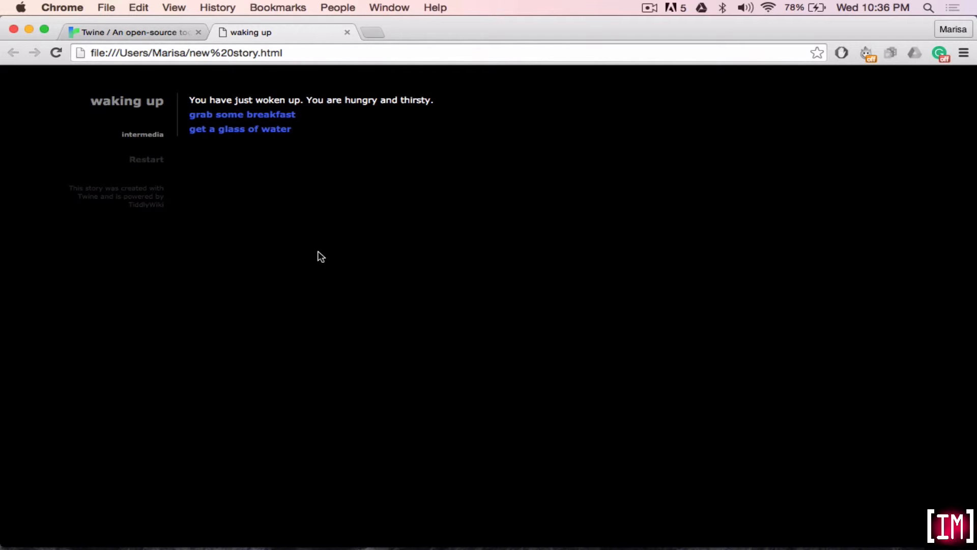
Play the built story through "grab some breakfast" and "go for a walk", and try restarting it.
click(244, 117)
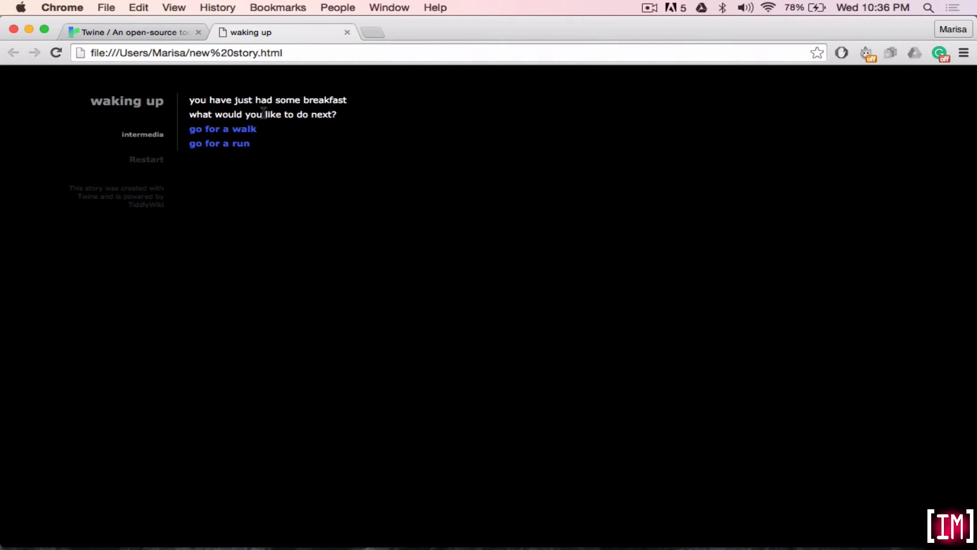
click(243, 130)
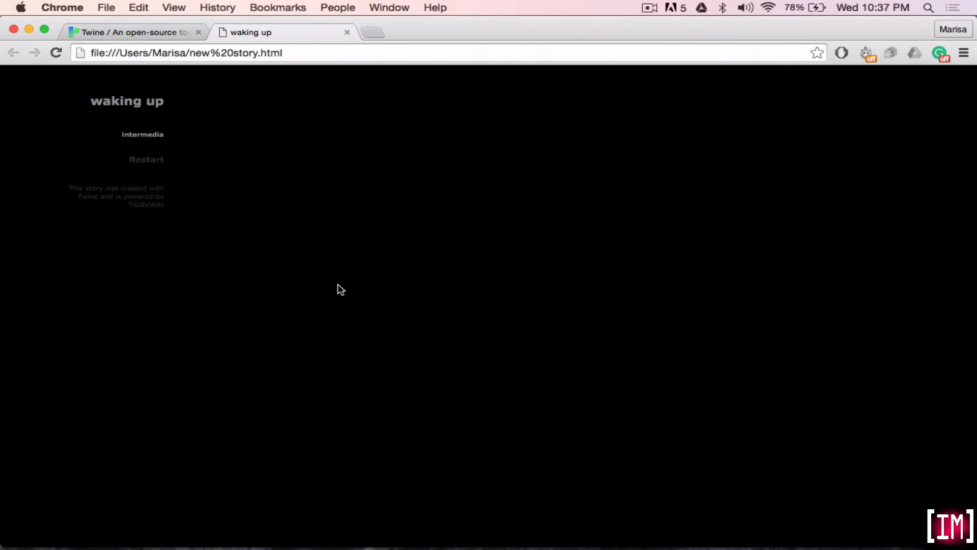
click(162, 160)
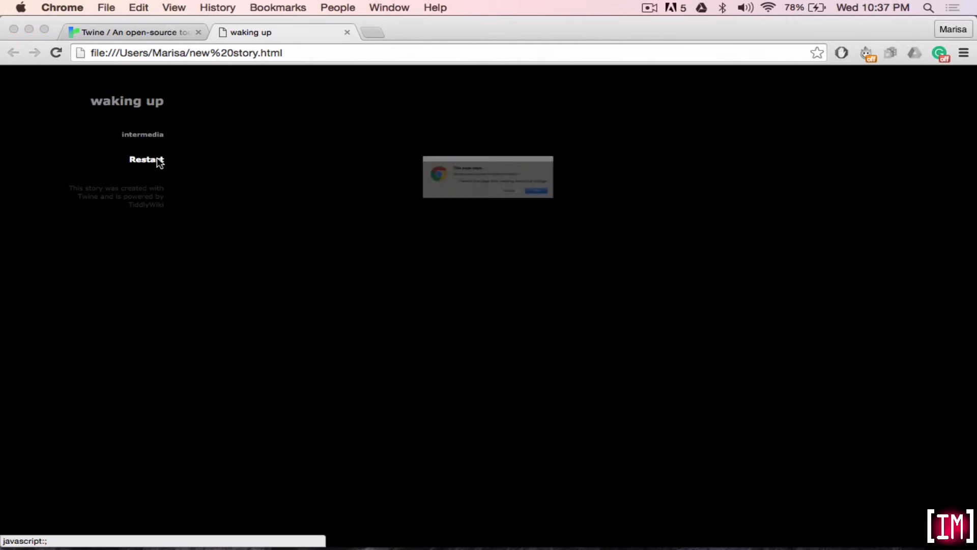
click(628, 214)
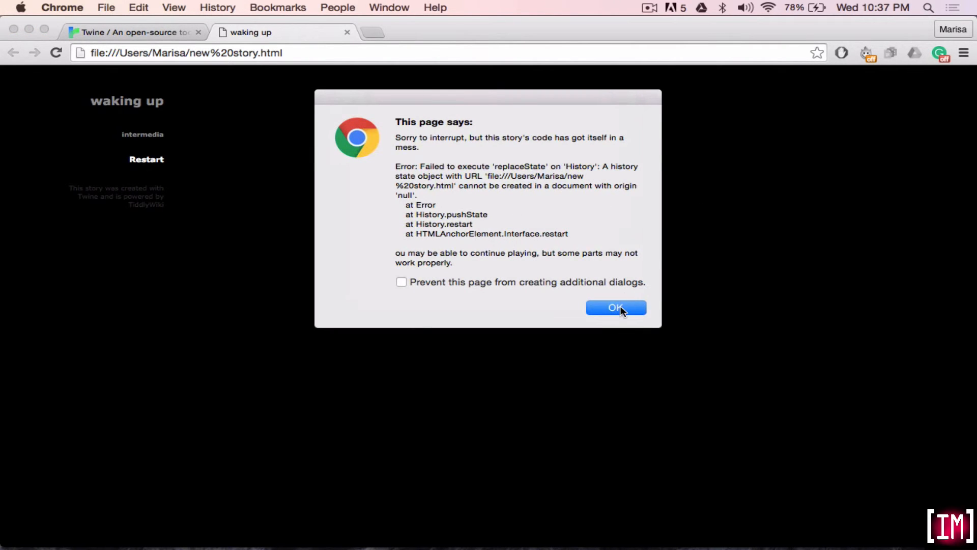
click(620, 307)
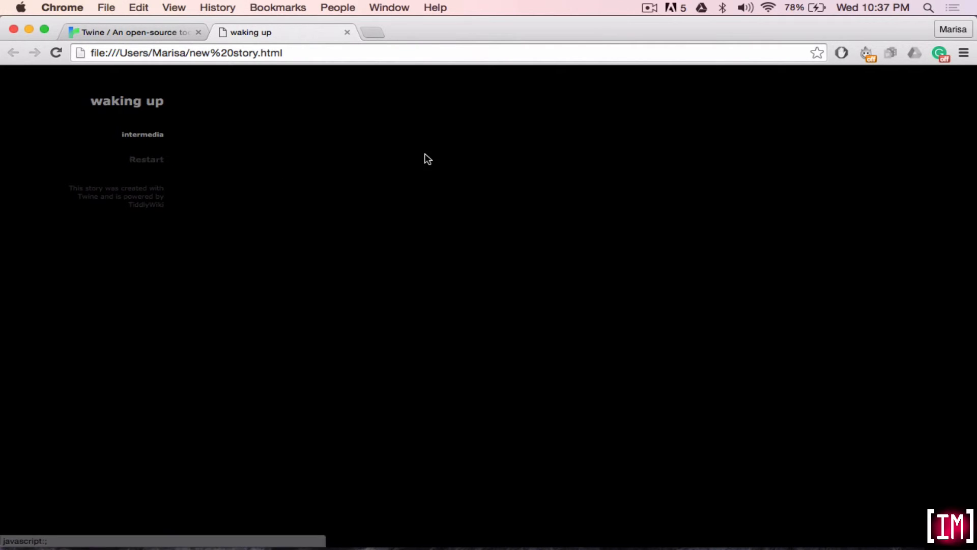
Compare the StoryTitle and StoryAuthor passages in Twine with the built page in Chrome, and return to Twine.
key(super+Tab)
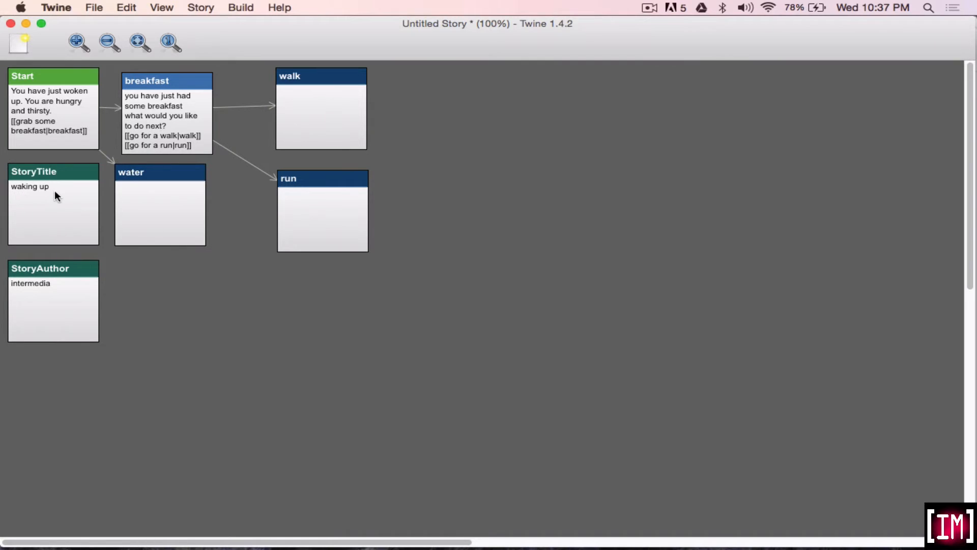
key(super+Tab)
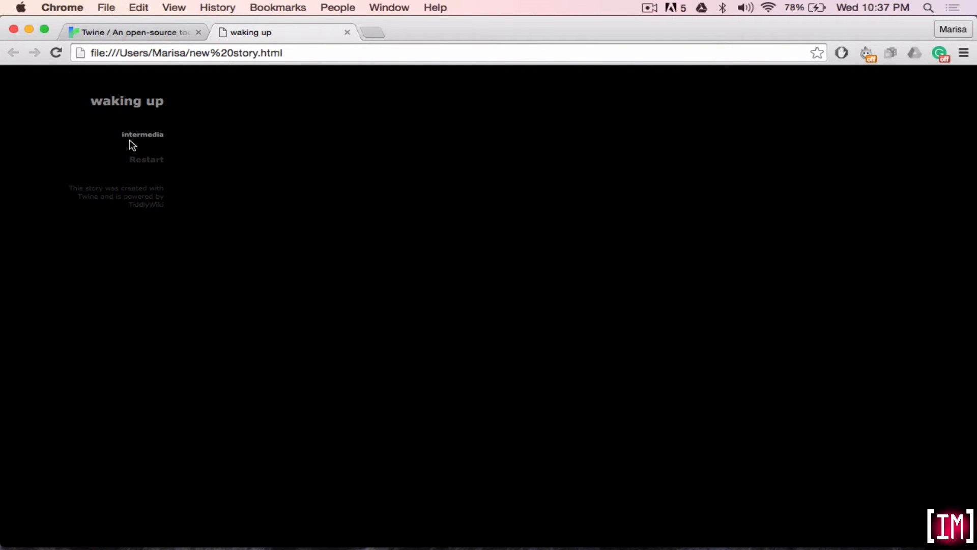
key(super+Tab)
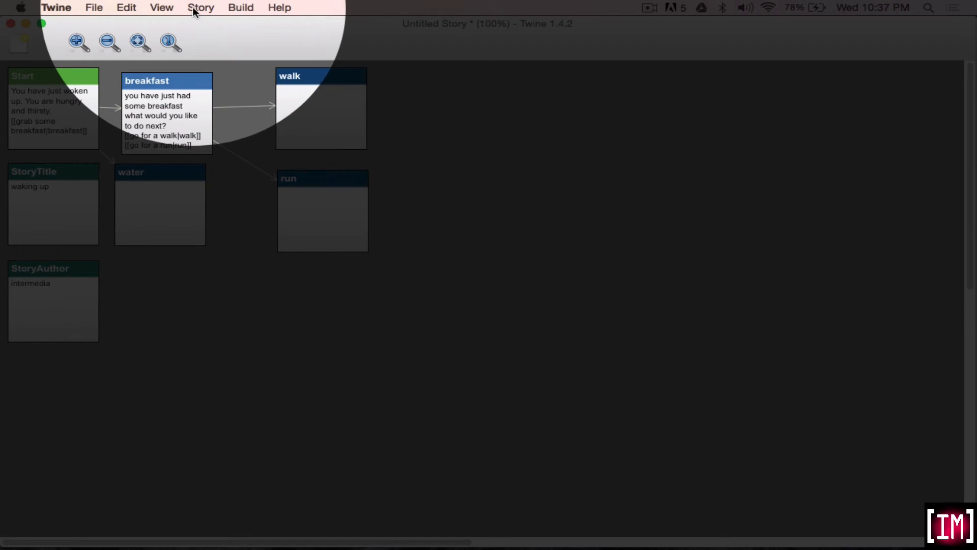
Change the story format to Jonah.
click(199, 7)
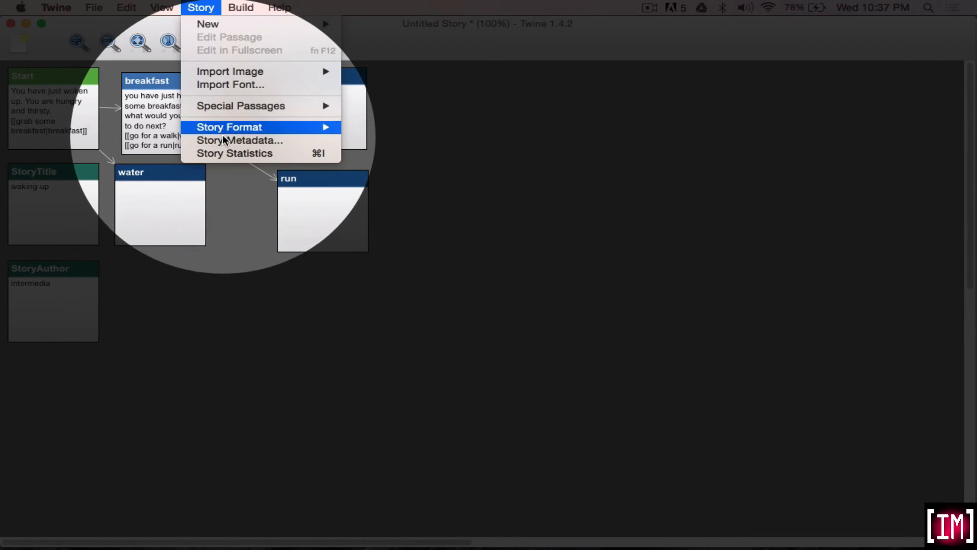
mouse_move(221, 128)
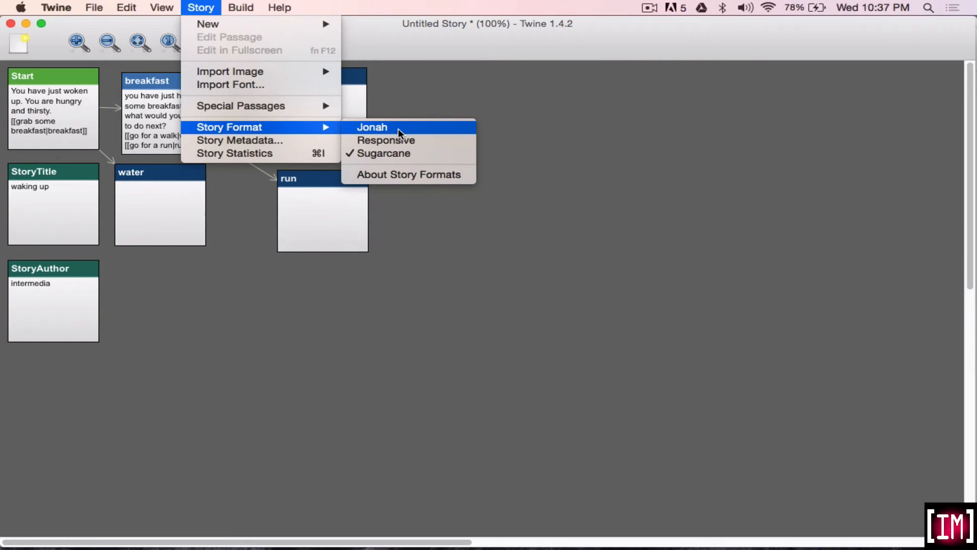
click(399, 128)
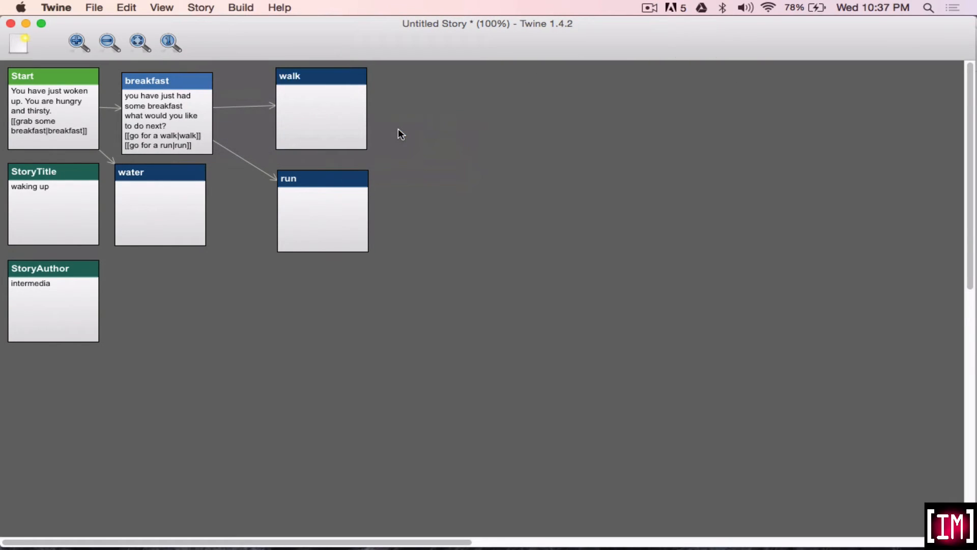
click(240, 7)
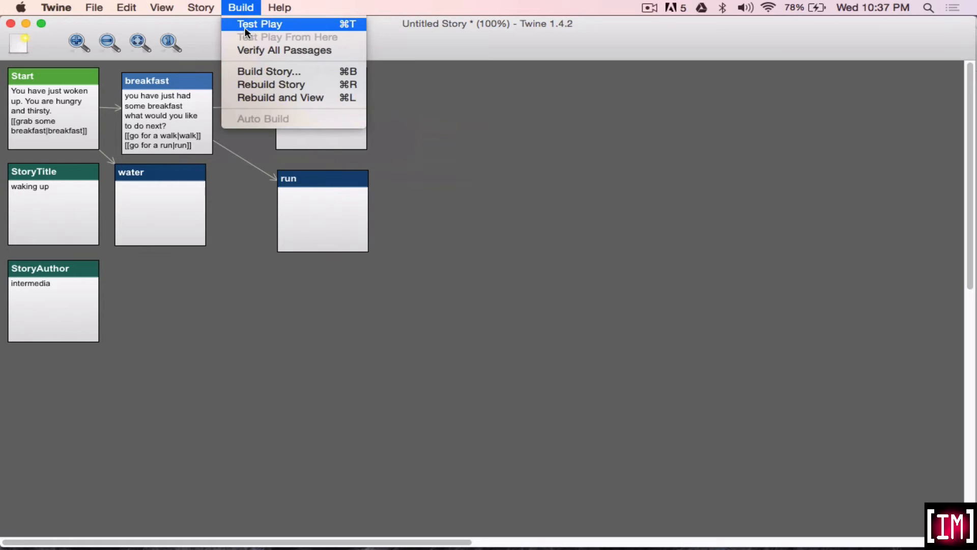
click(74, 106)
double_click(74, 105)
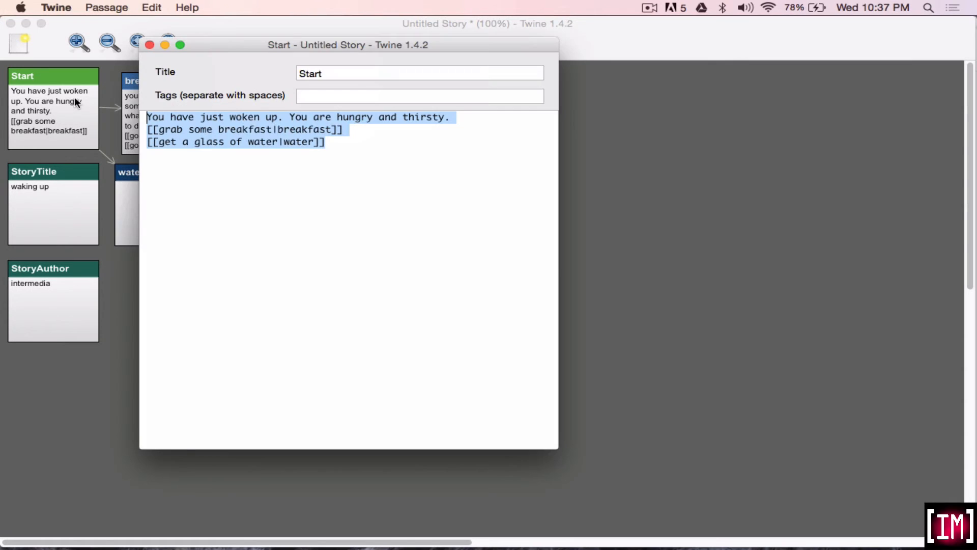
click(150, 44)
Test play the story in the browser and follow the "grab some breakfast" choice.
click(242, 7)
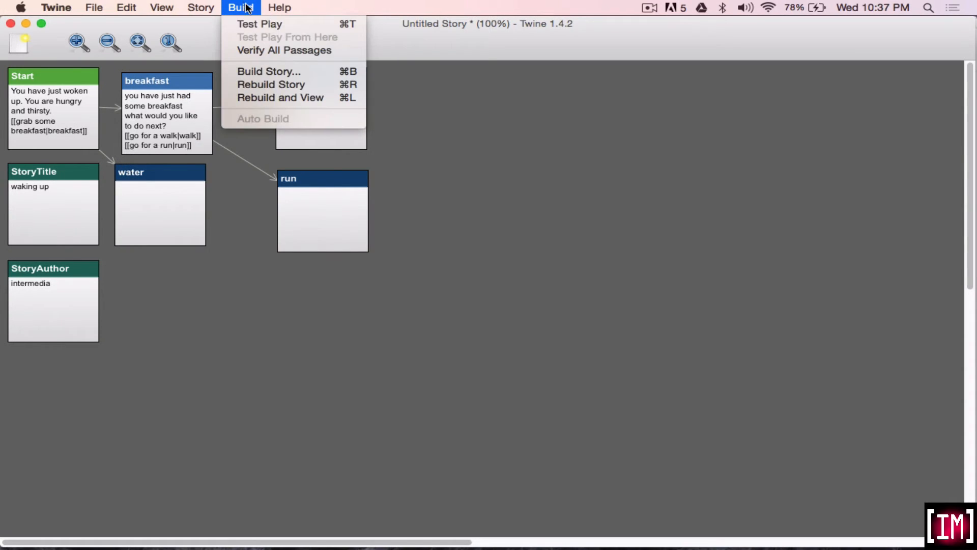
click(250, 24)
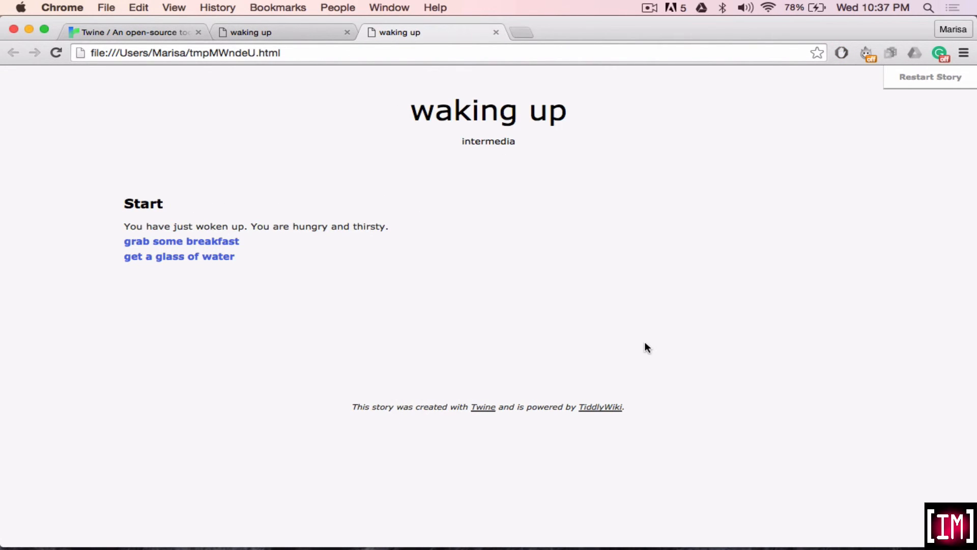
click(192, 242)
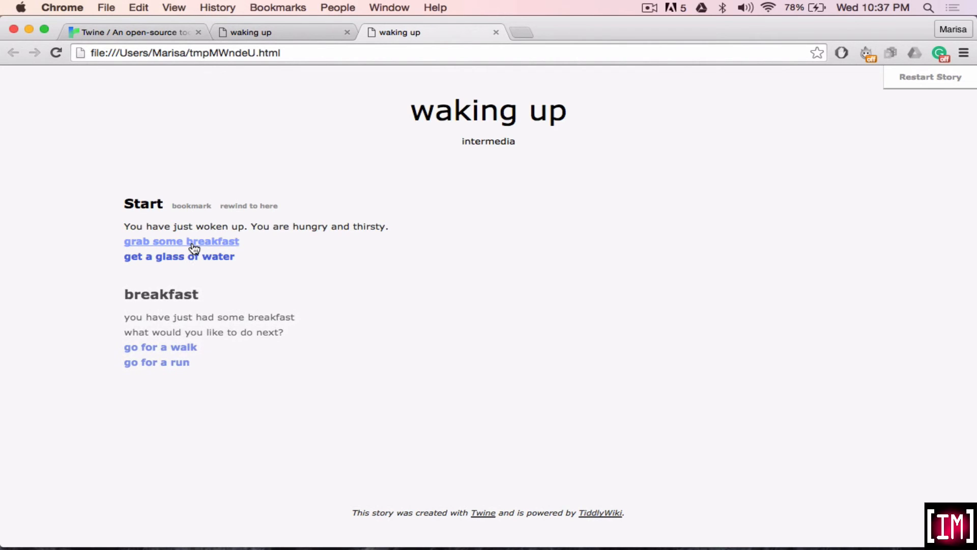
Continue playing the Jonah version through "go for a walk", "get a glass of water" and "grab some breakfast".
click(170, 348)
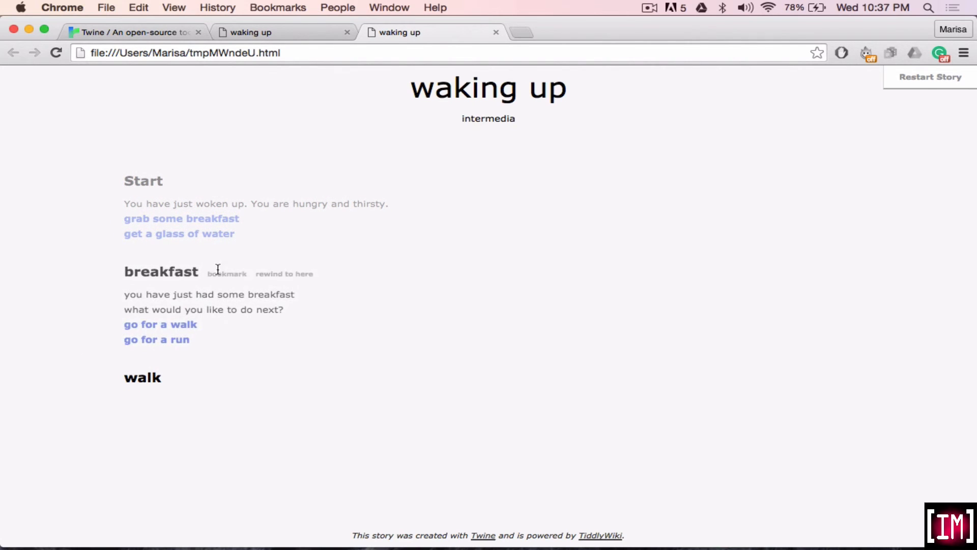
click(201, 234)
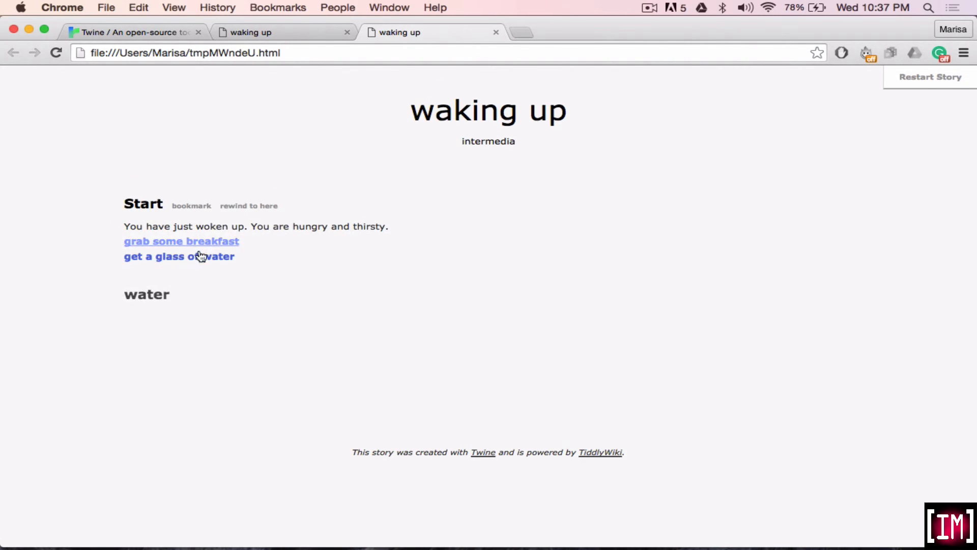
click(213, 242)
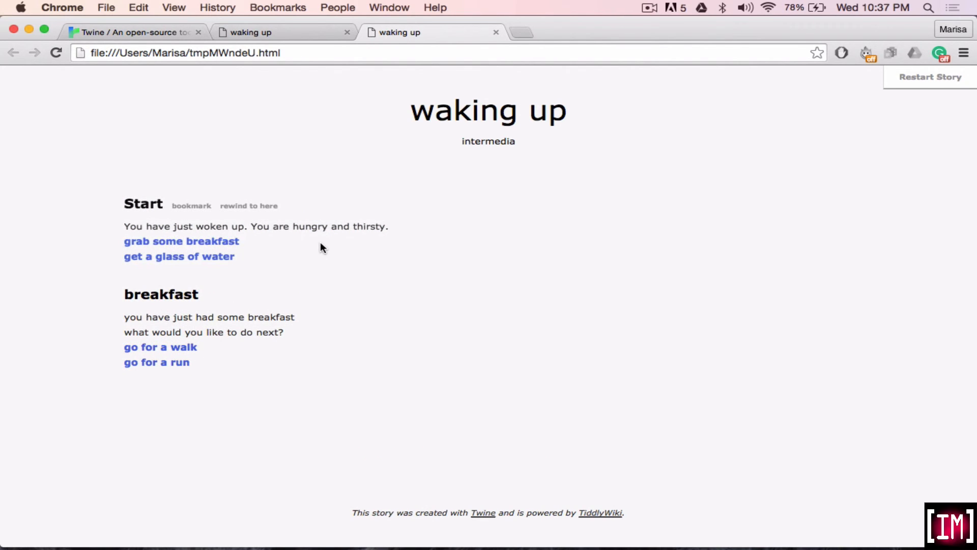
Switch to Twine and change the story format to Responsive.
key(super+Tab)
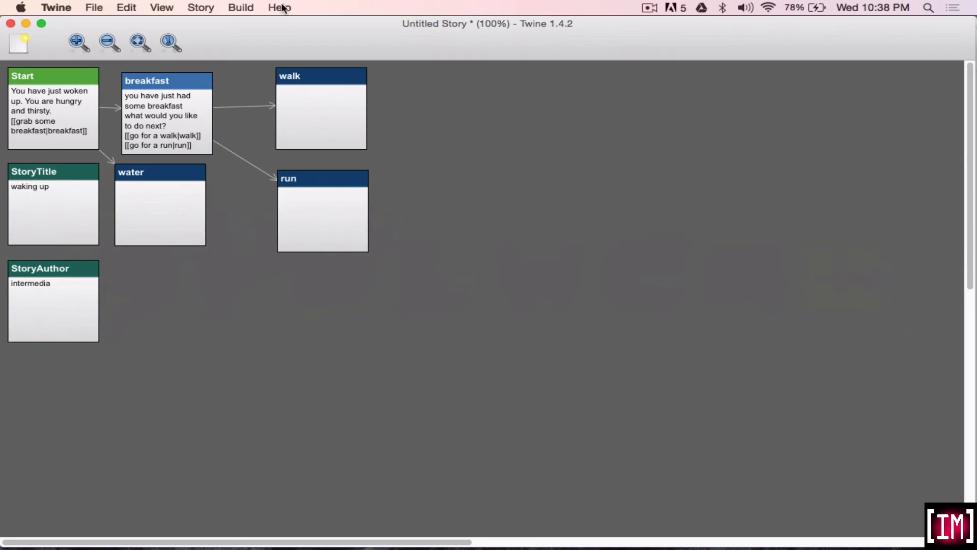
click(240, 8)
mouse_move(201, 8)
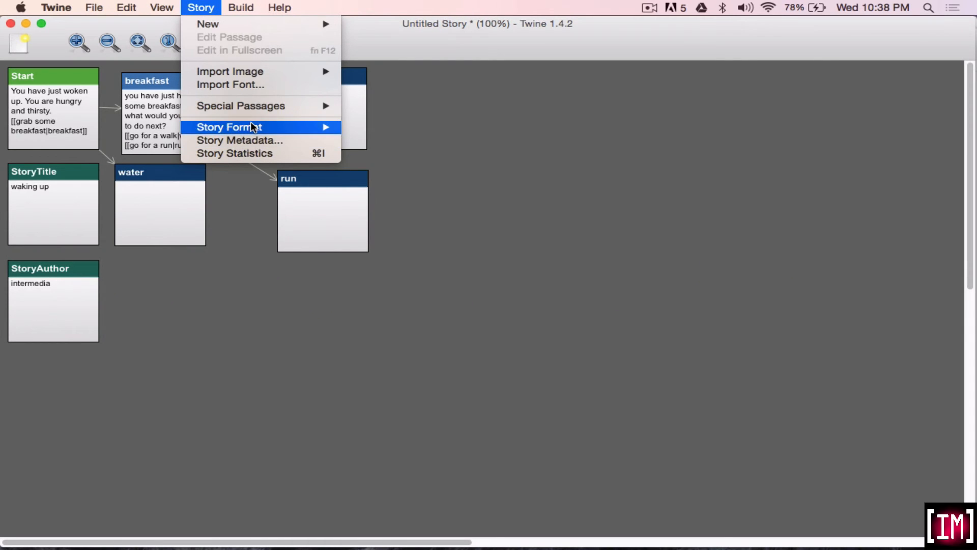
mouse_move(265, 127)
click(398, 143)
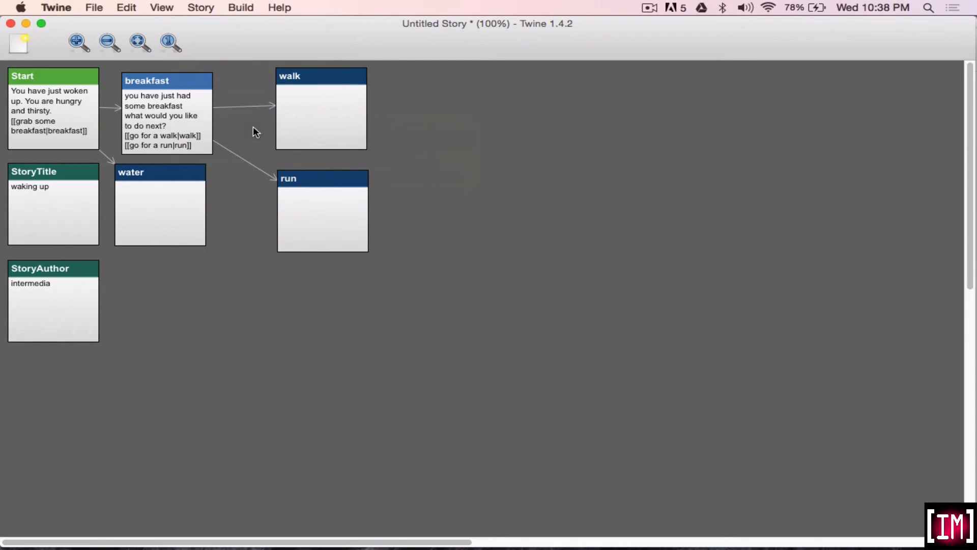
Test play the story in the browser and follow the "grab some breakfast" and "go for a walk" choices.
click(239, 8)
click(247, 24)
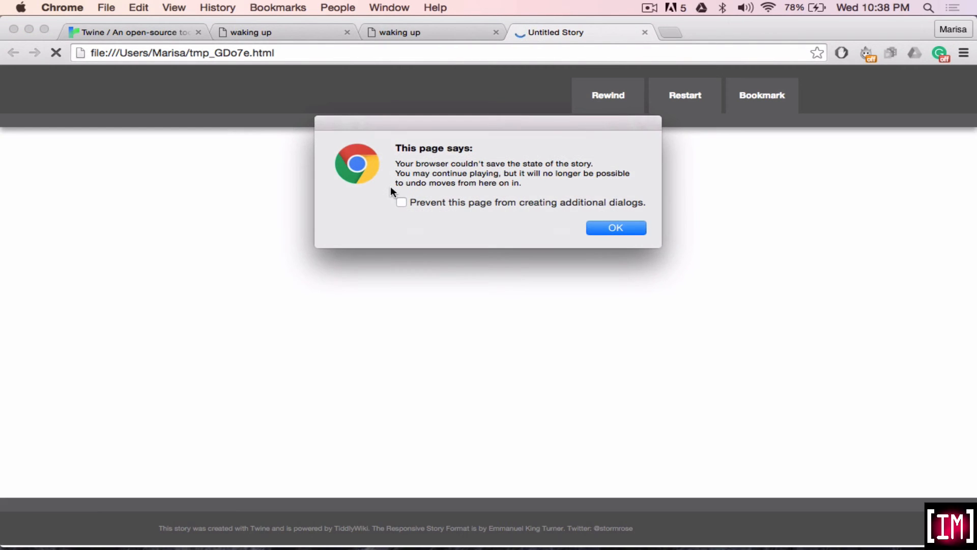
click(617, 229)
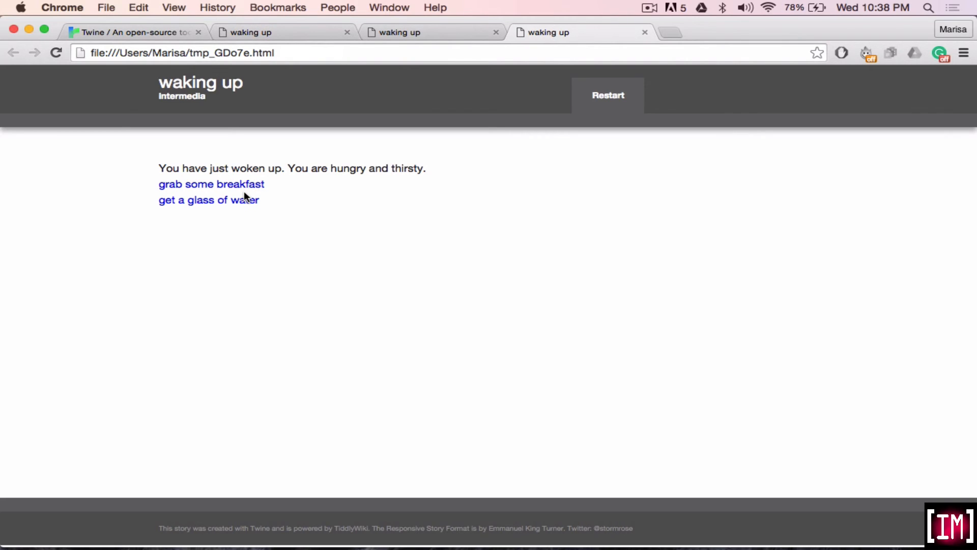
click(179, 186)
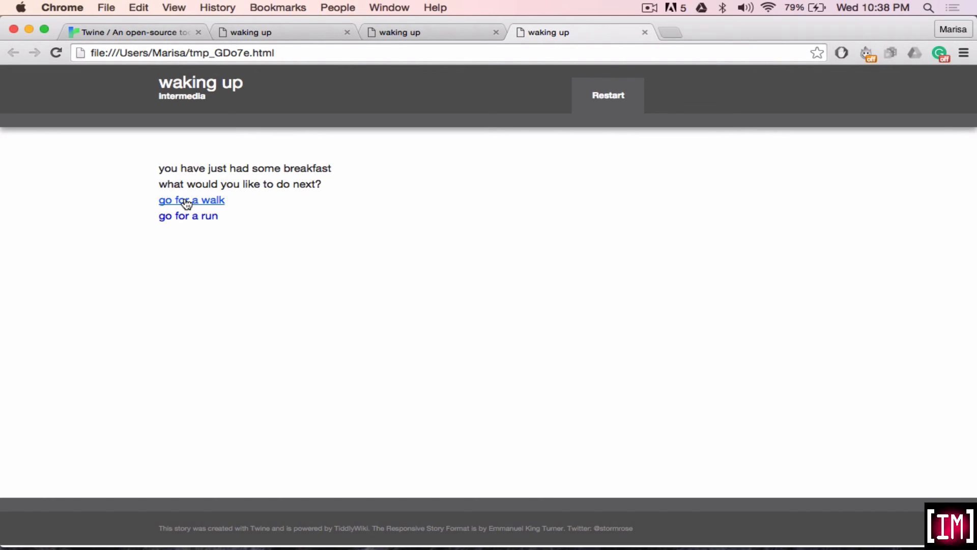
click(187, 202)
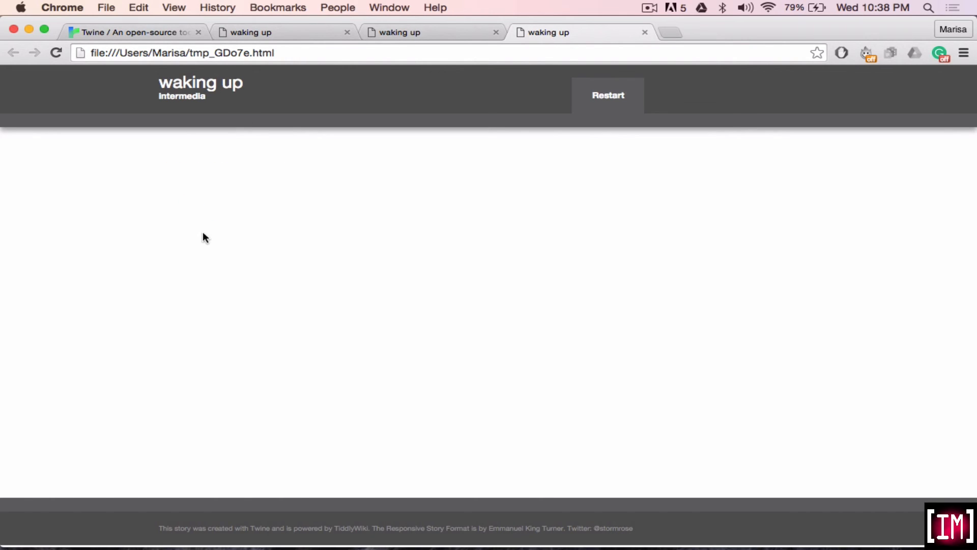
Try to restart the Responsive version of the story from its header and dismiss the dialogs.
click(591, 96)
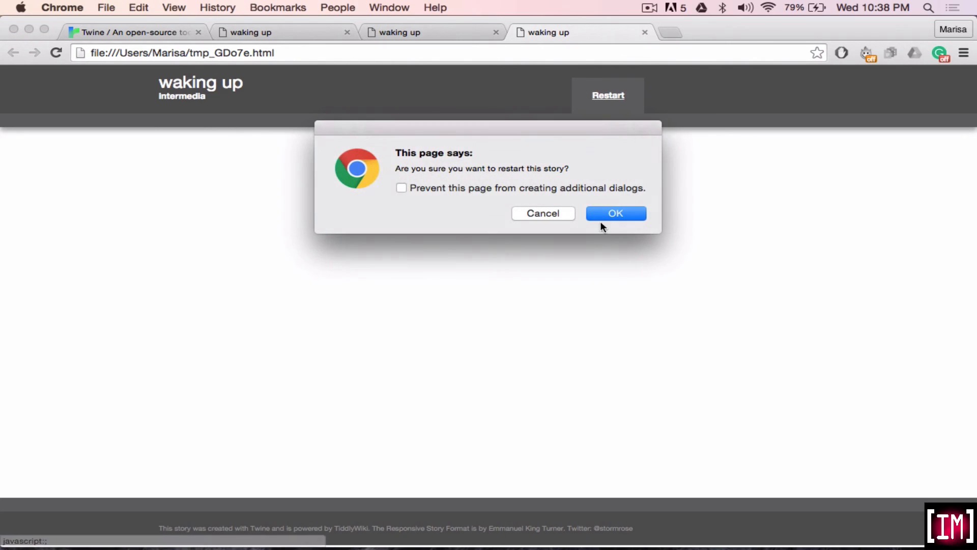
click(606, 214)
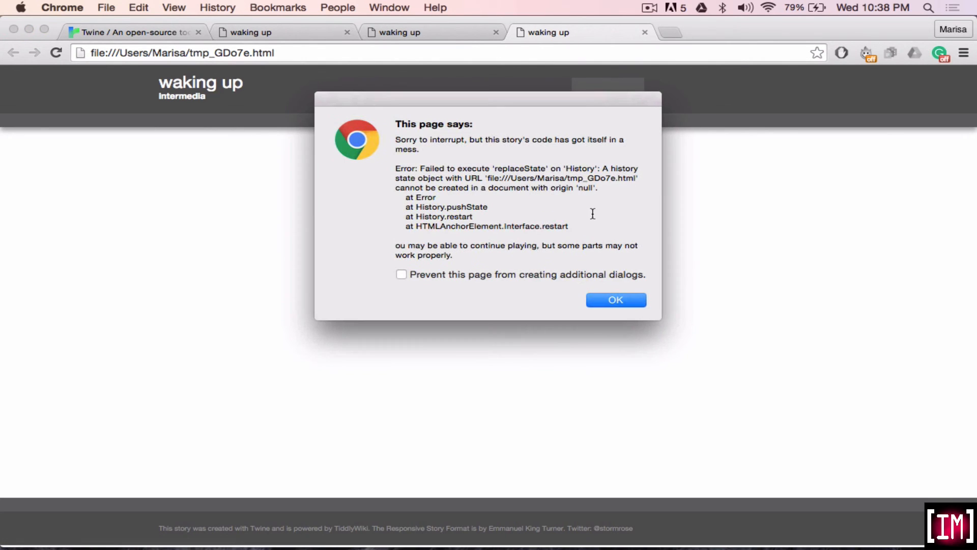
click(606, 299)
Compare the open browser versions of the "waking up" story in their different formats, and return to Twine.
click(428, 38)
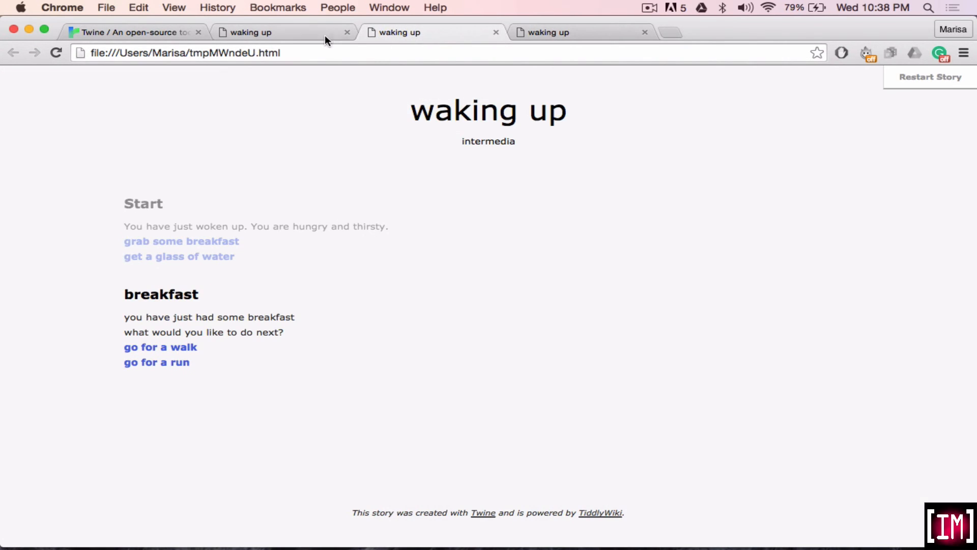
click(320, 32)
click(418, 32)
click(551, 39)
key(super+Tab)
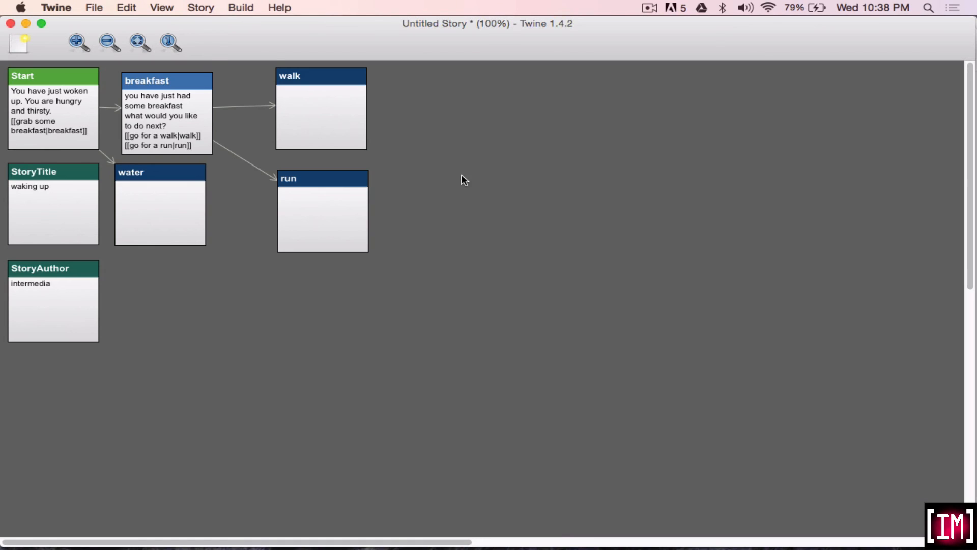